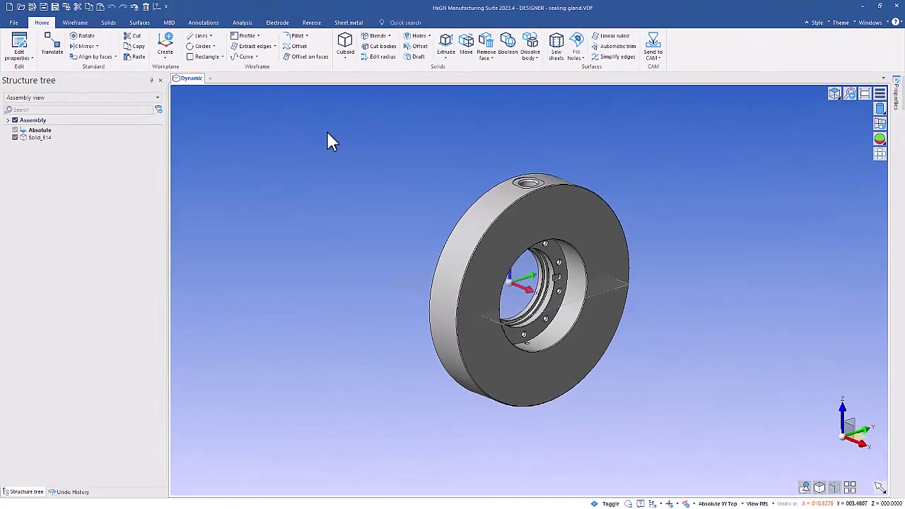
Enable a hatched dynamic section on the sealing gland to reveal its internal profile.
click(243, 23)
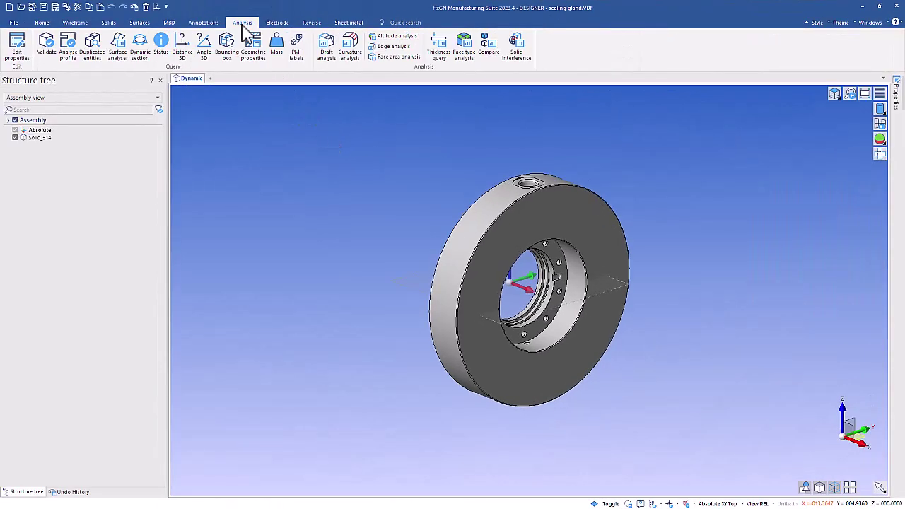
click(142, 51)
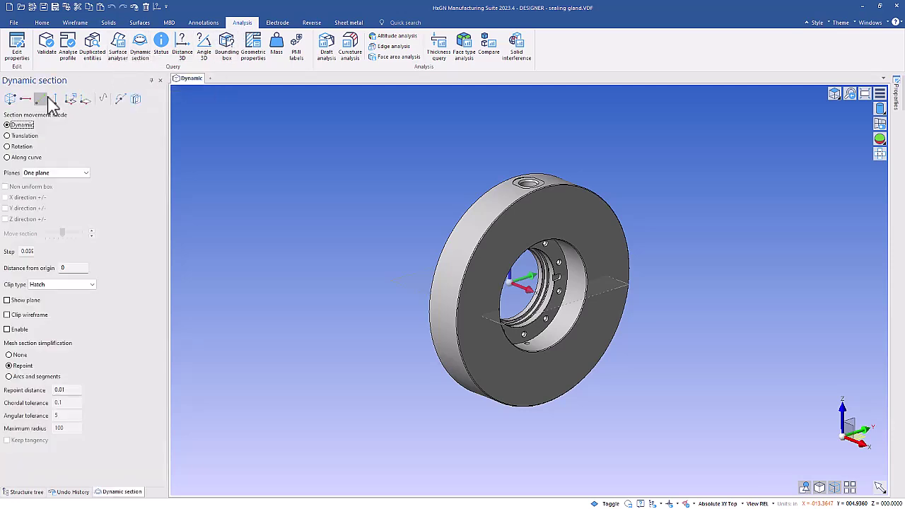
click(7, 330)
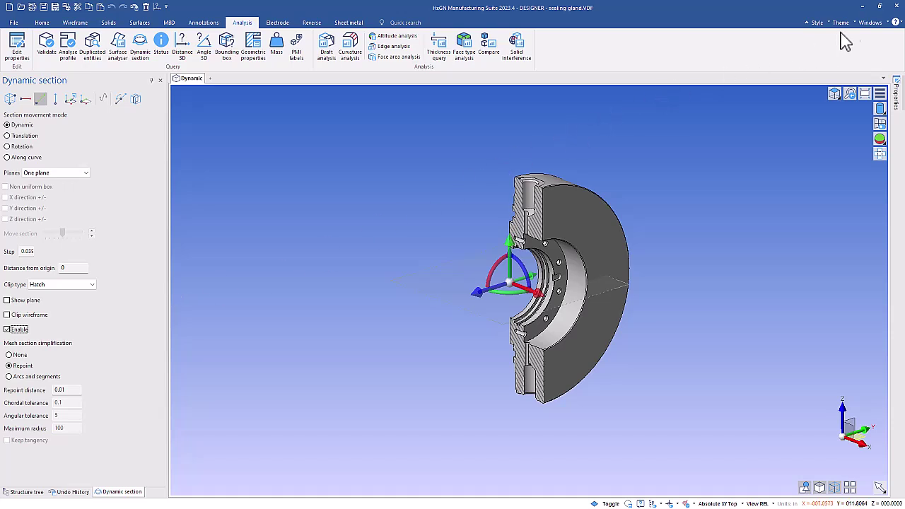
Bring sealing gland.VDF from the solids folder into EDGECAM as a turning component.
click(863, 7)
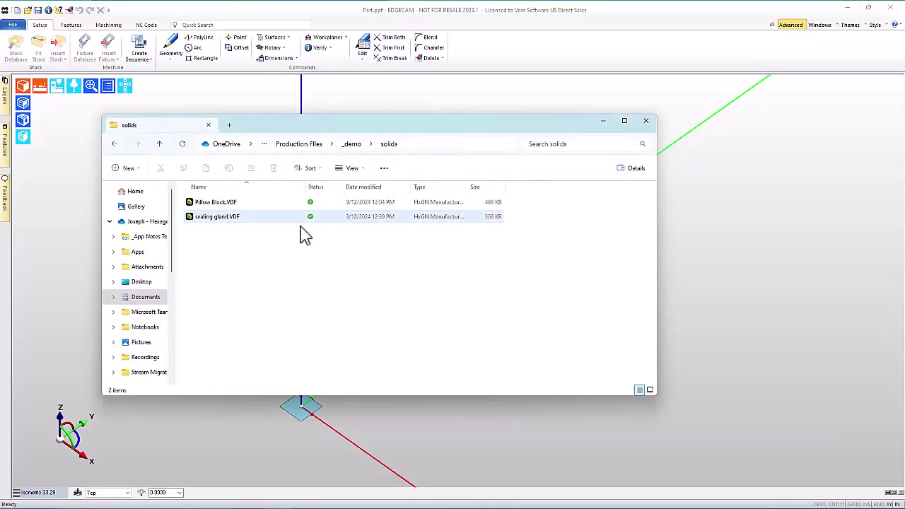
click(236, 221)
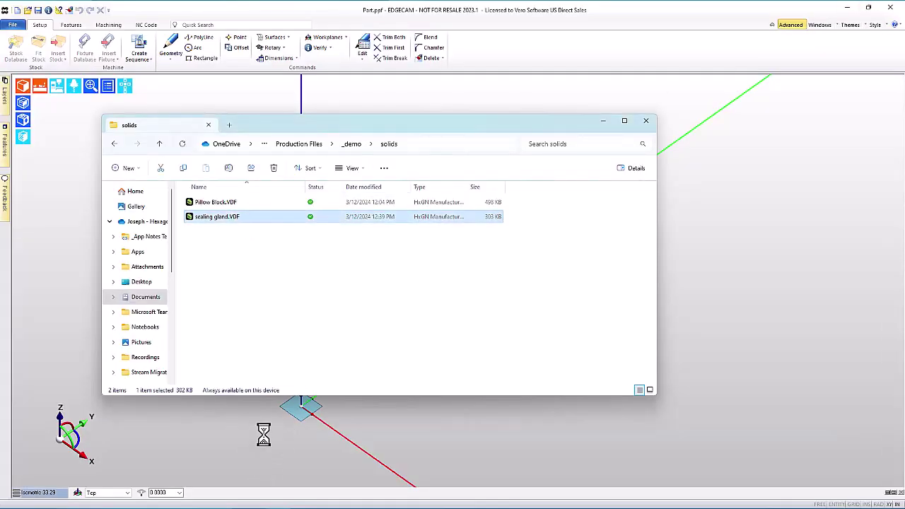
click(602, 122)
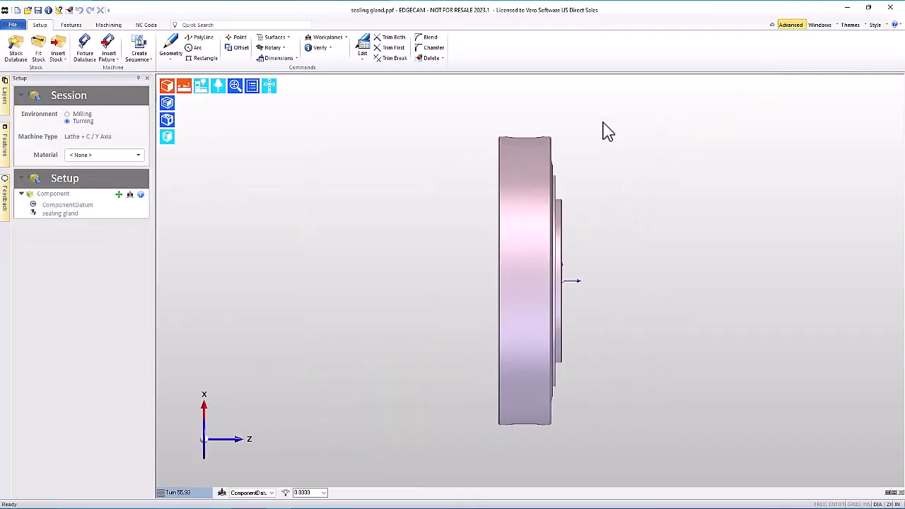
Clip the view at Y Level 0.00, positive side, in Configure View's clipping settings.
click(253, 88)
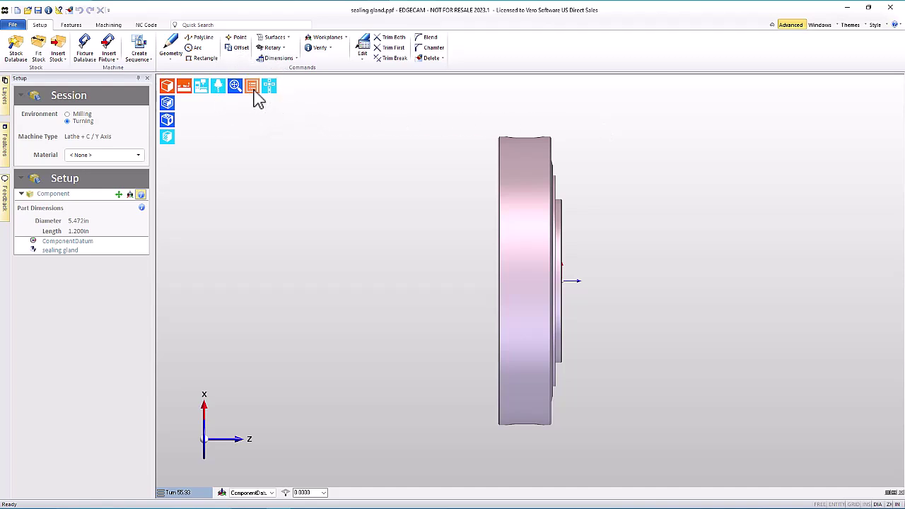
click(254, 89)
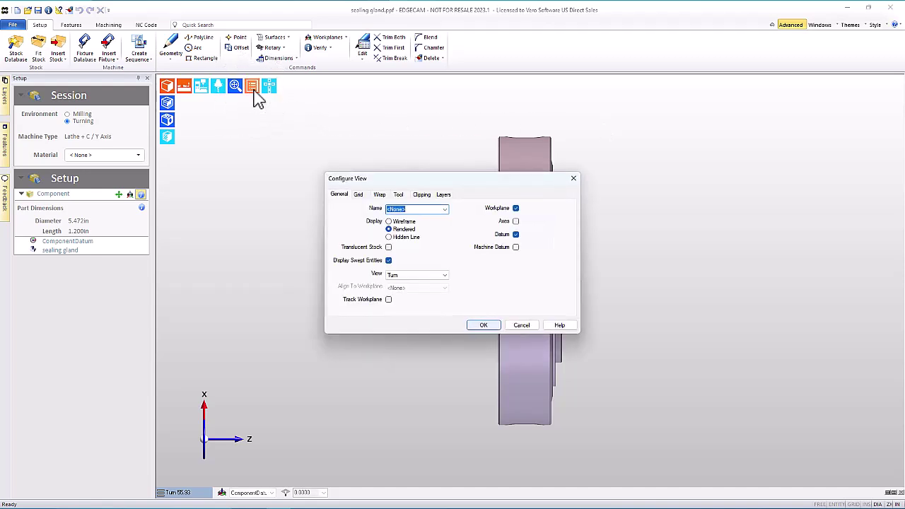
click(422, 196)
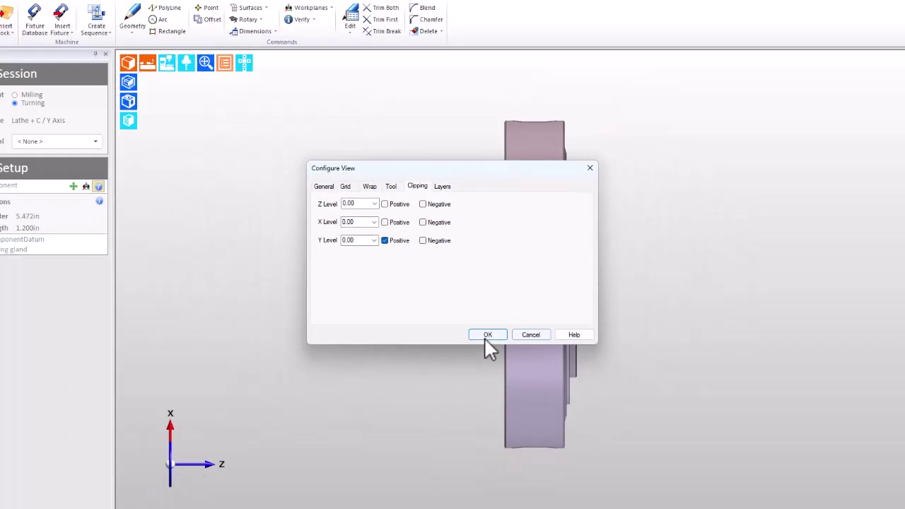
click(523, 414)
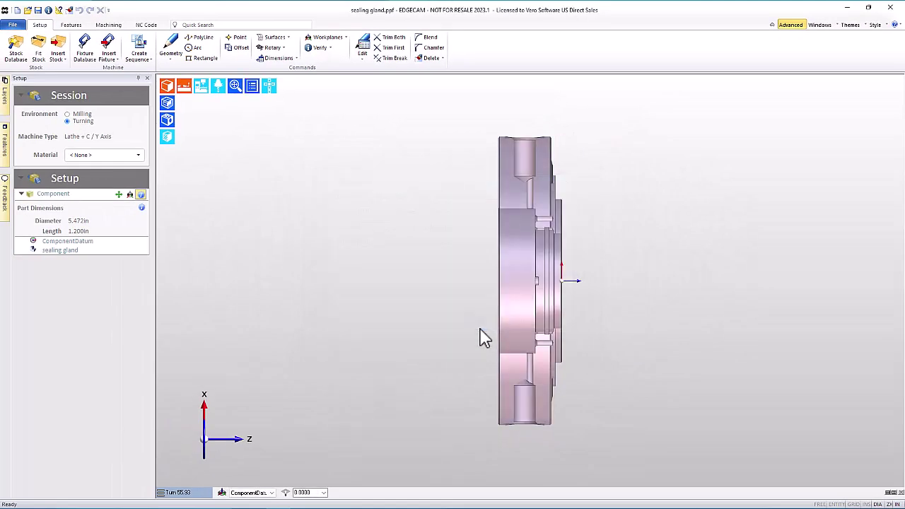
Split the display into two views and set the right view to Axial.
click(894, 493)
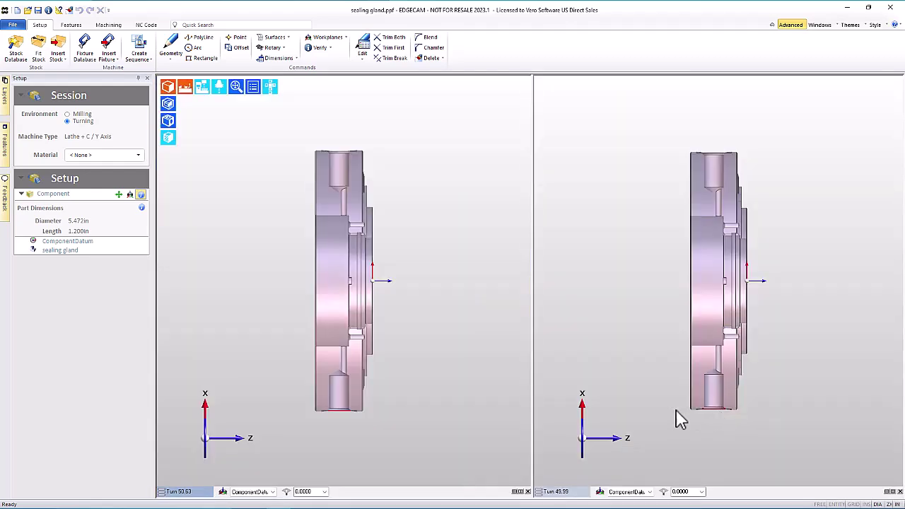
click(590, 232)
click(647, 87)
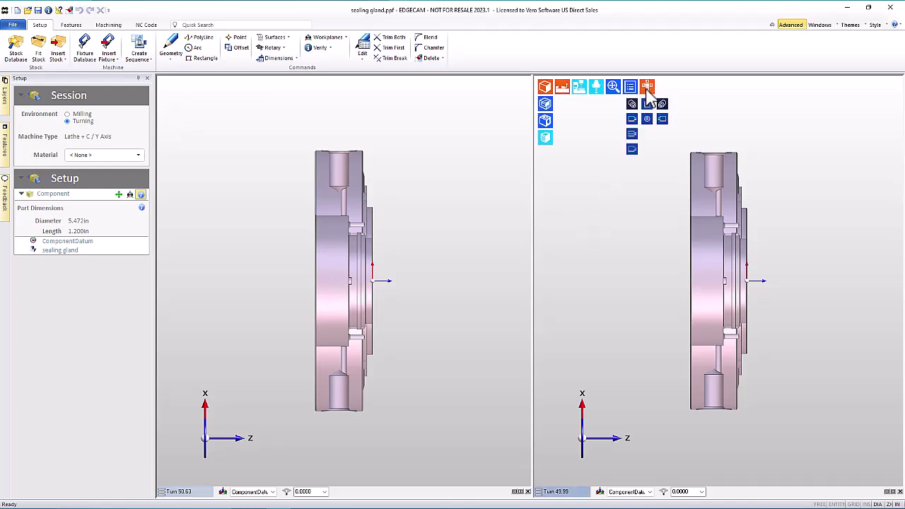
click(648, 119)
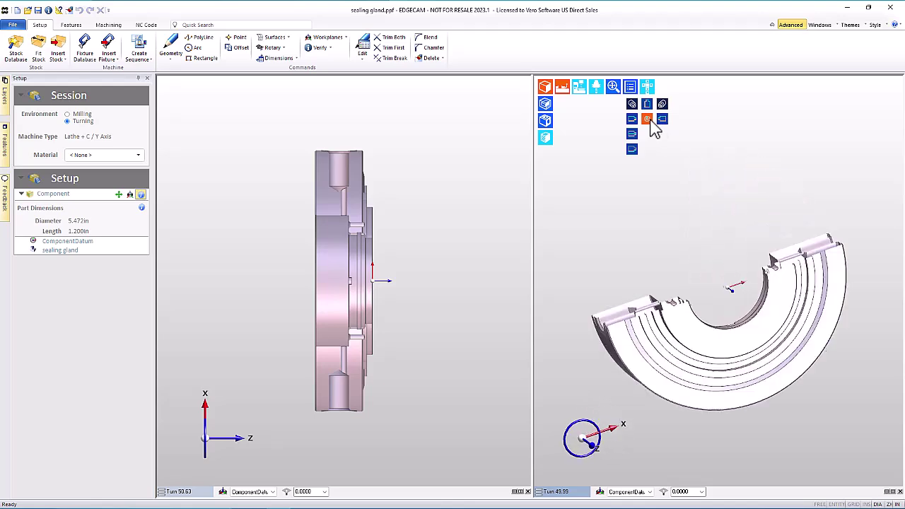
Remove the Y Positive clipping from the right view so the full gland face shows.
click(631, 88)
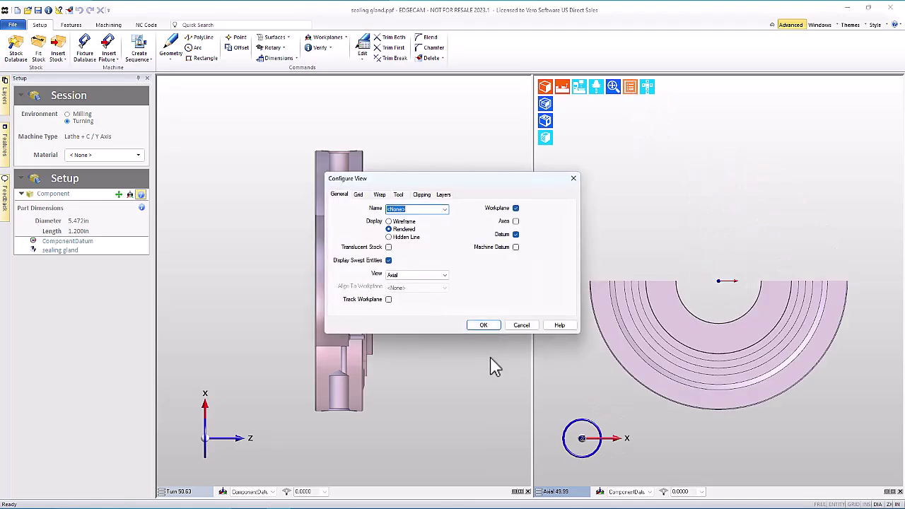
click(422, 195)
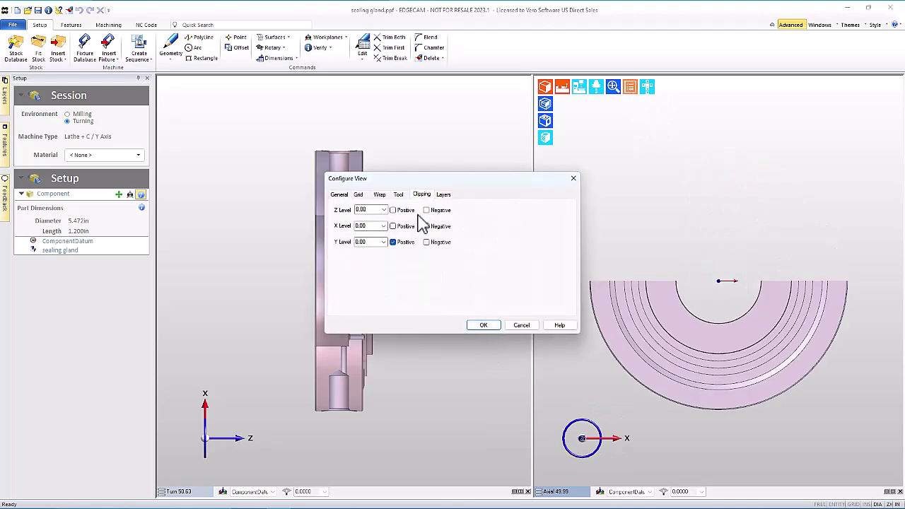
click(396, 243)
click(480, 325)
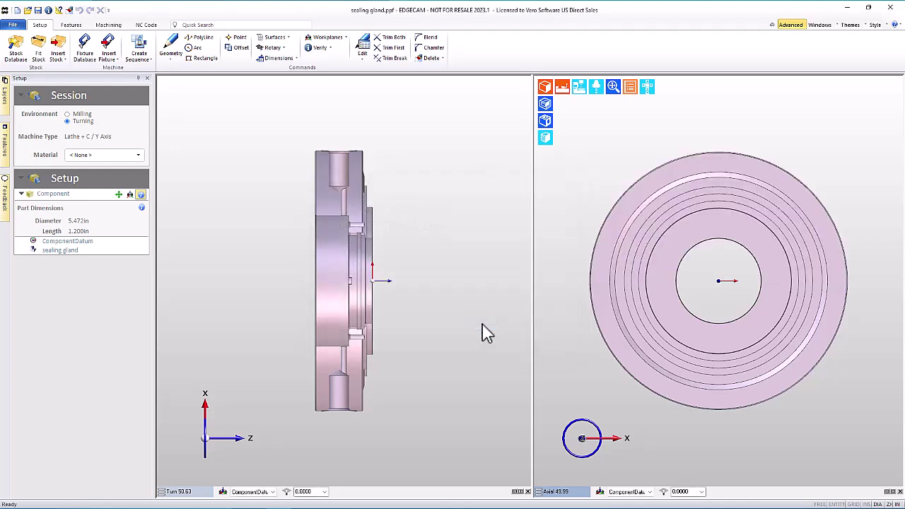
Select the gland's annular face and flip the part end for end in Component Position.
click(367, 296)
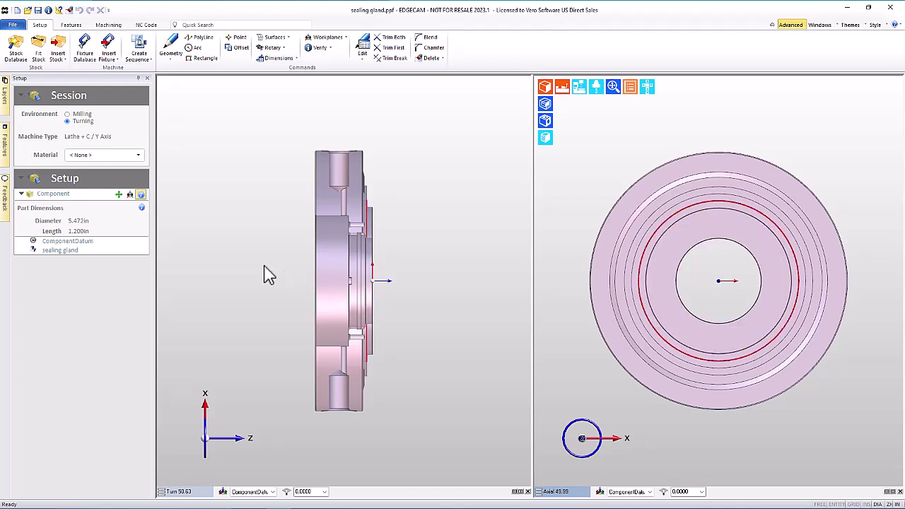
click(369, 273)
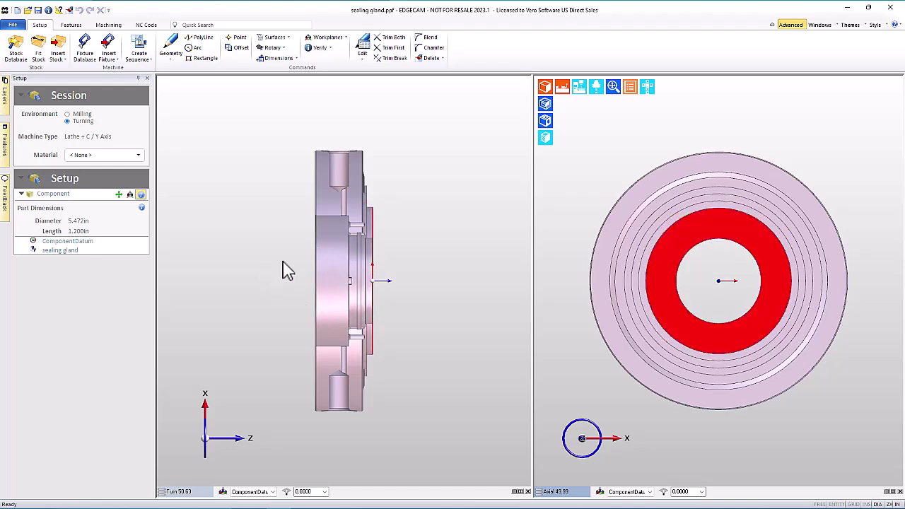
click(206, 263)
click(120, 196)
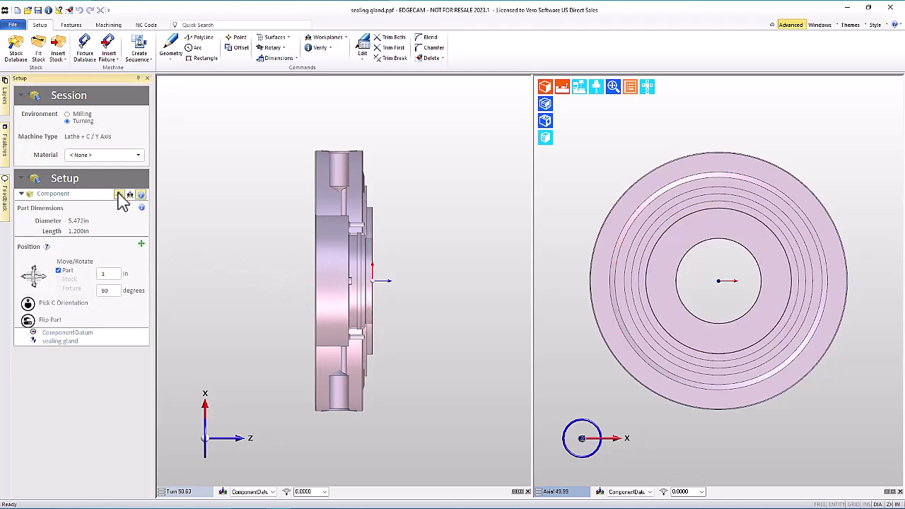
click(28, 322)
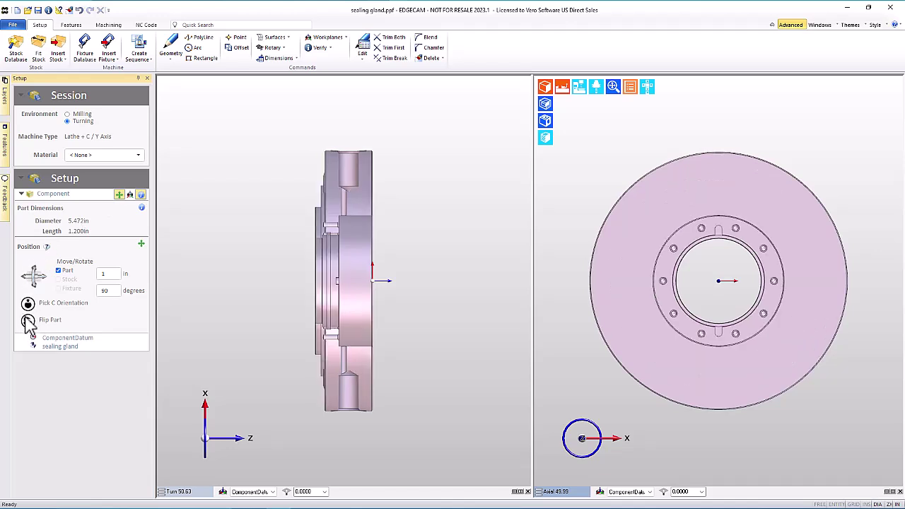
Set the C orientation by picking the slot face, then the front face.
click(27, 303)
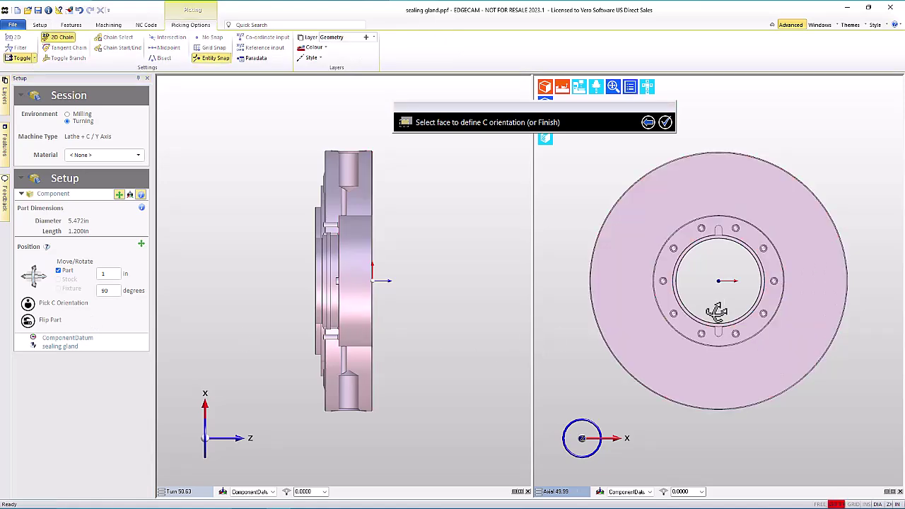
middle_drag(711, 311, 718, 333)
scroll(723, 325, up, 5)
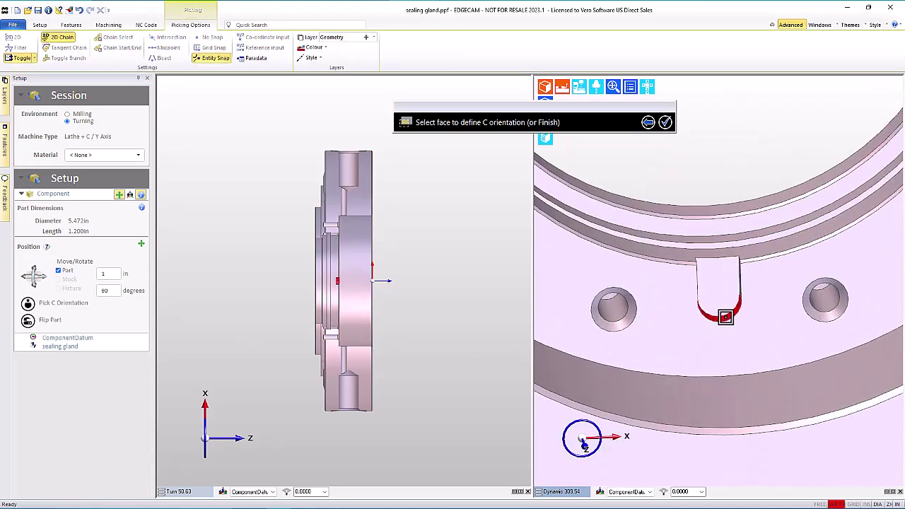
click(726, 317)
scroll(726, 317, down, 5)
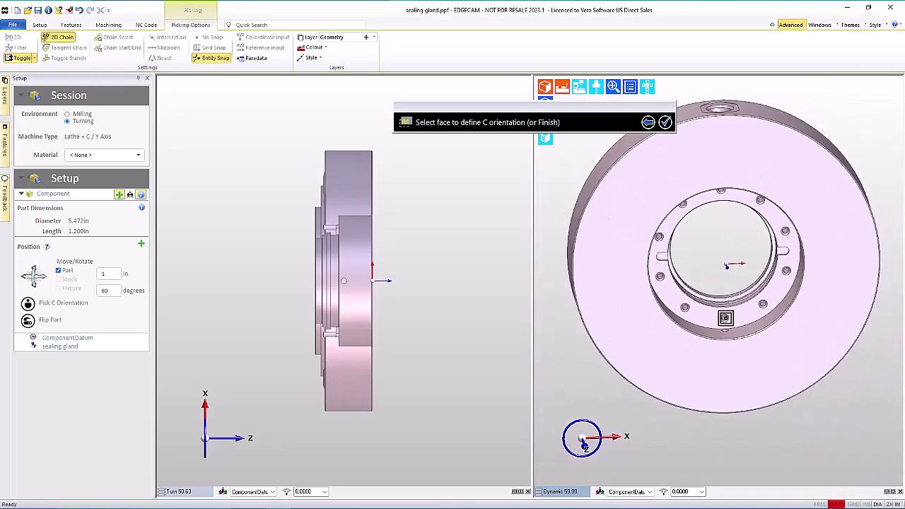
click(659, 296)
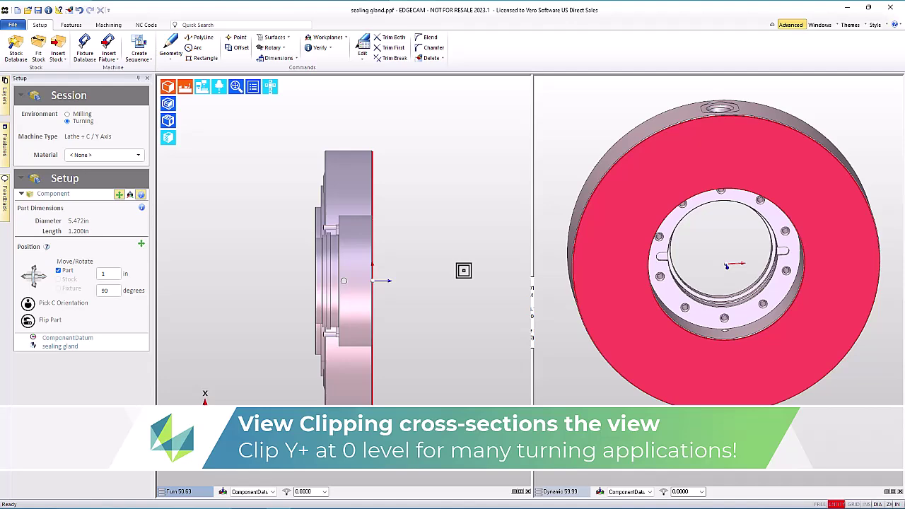
Open the recent Pillow Block.ppf without saving the sealing gland changes.
click(12, 25)
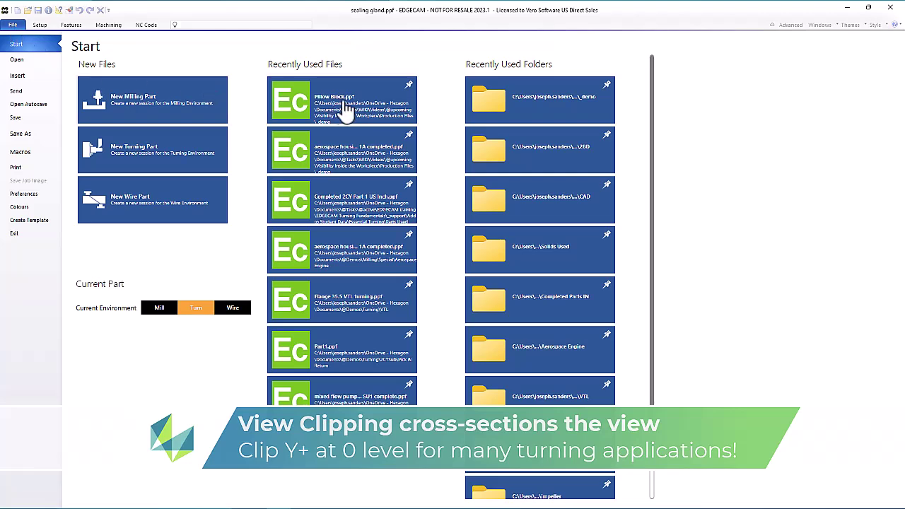
click(357, 111)
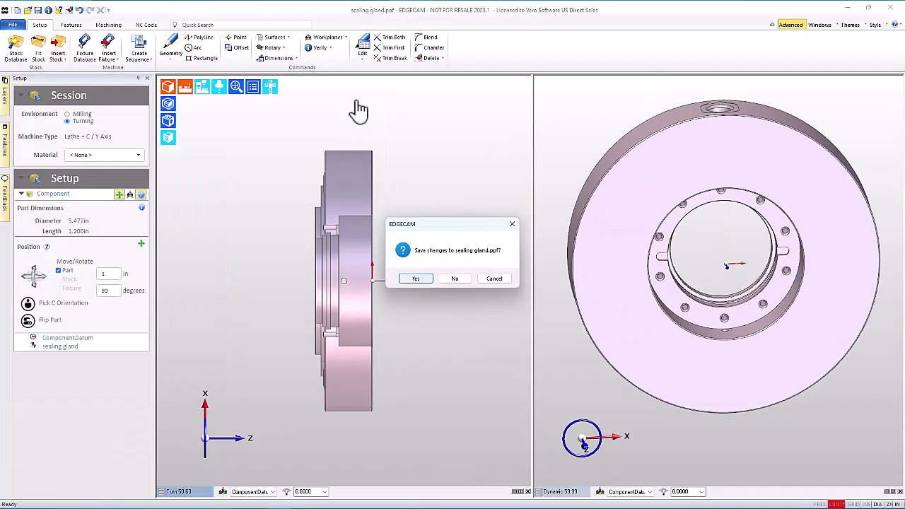
click(455, 280)
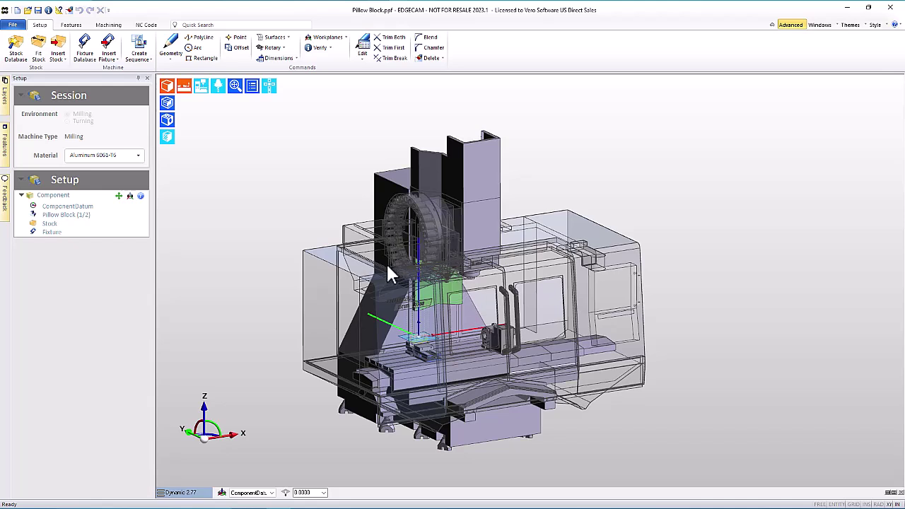
Hide the machine tool graphics and fit the pillow block to the view.
click(202, 86)
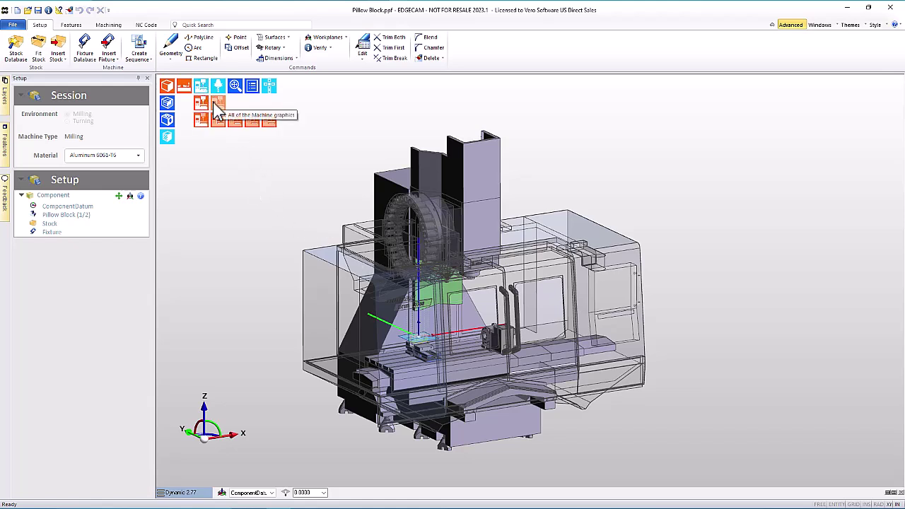
click(218, 106)
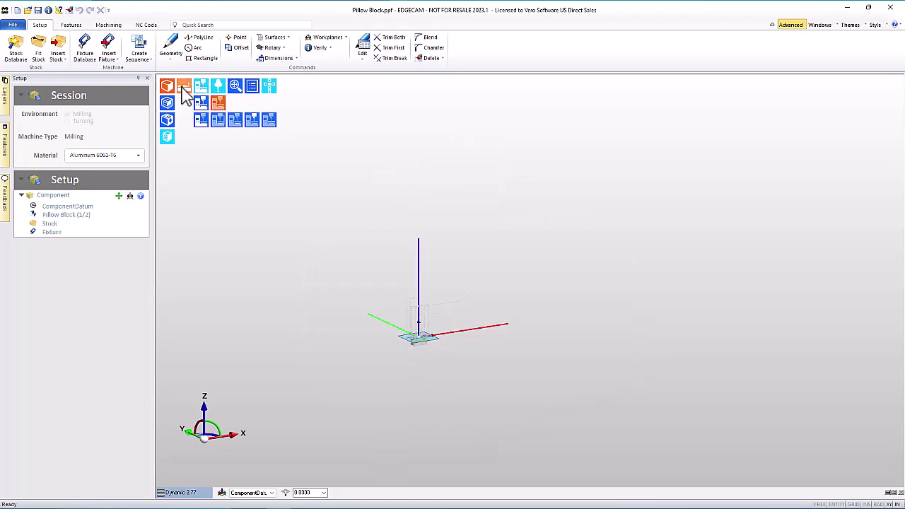
click(235, 88)
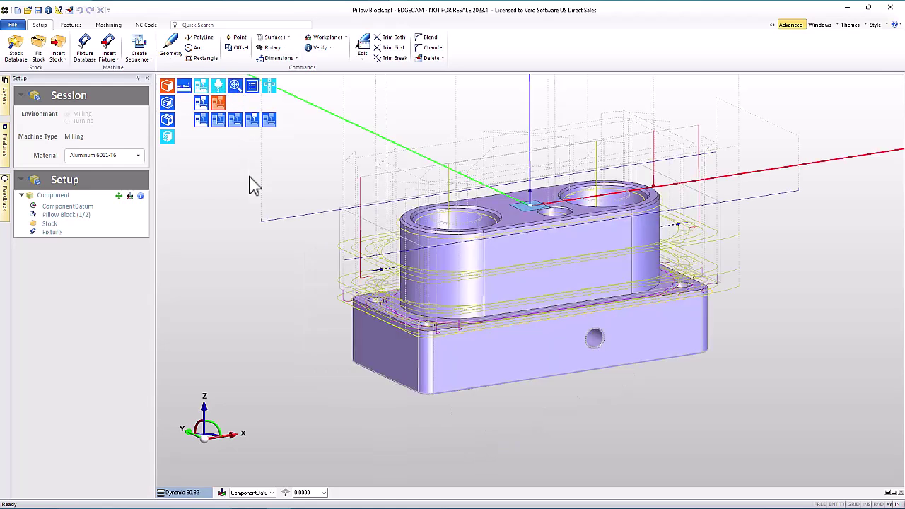
Show the machining sequence and cycle through wireframe, translucent and shaded render modes.
click(108, 25)
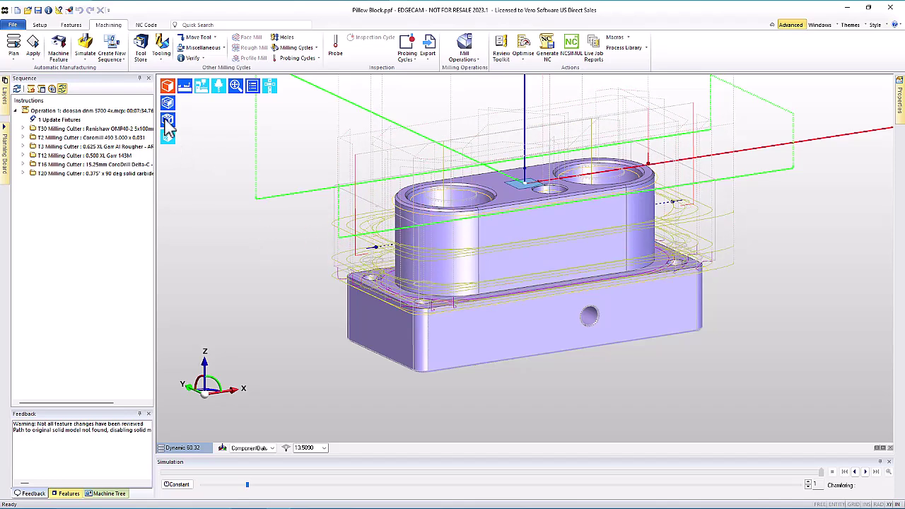
click(168, 89)
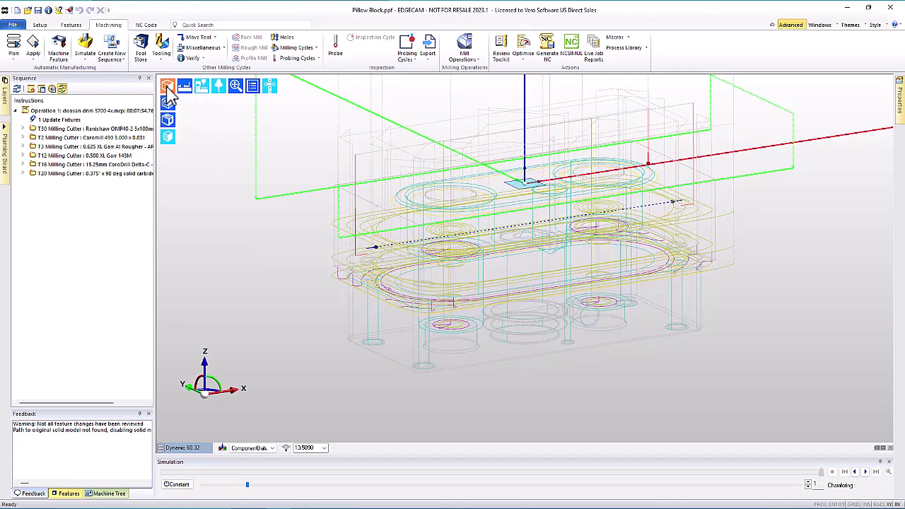
click(168, 103)
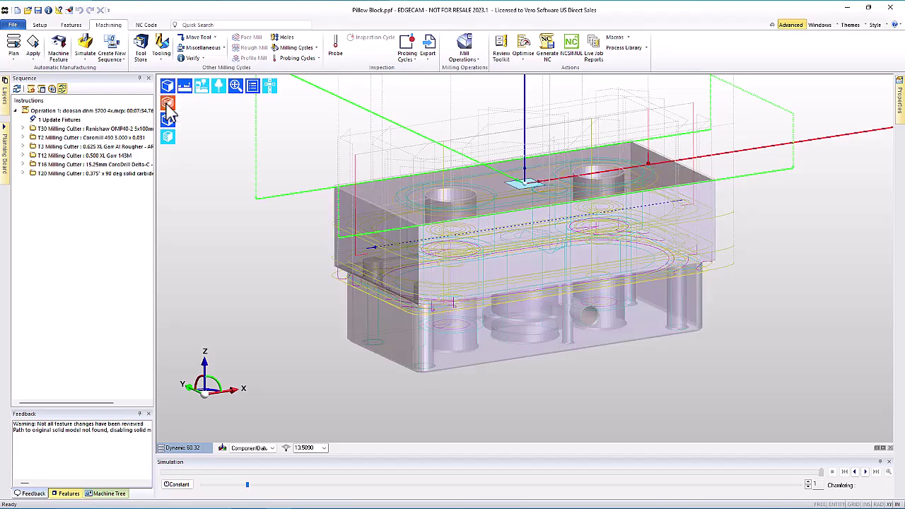
click(168, 102)
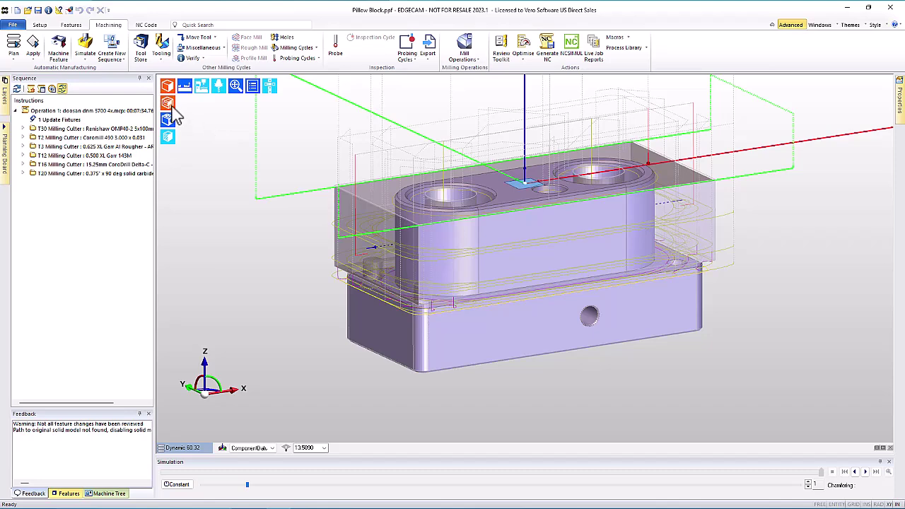
click(170, 118)
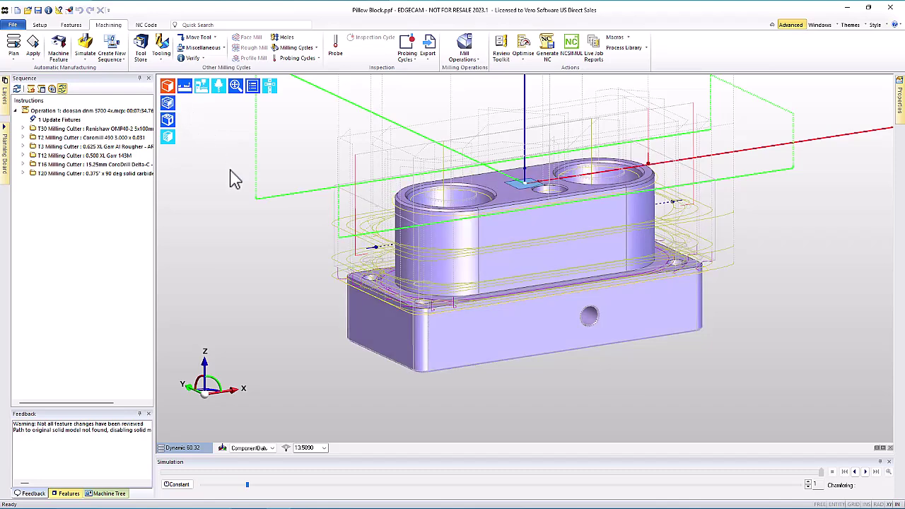
click(253, 87)
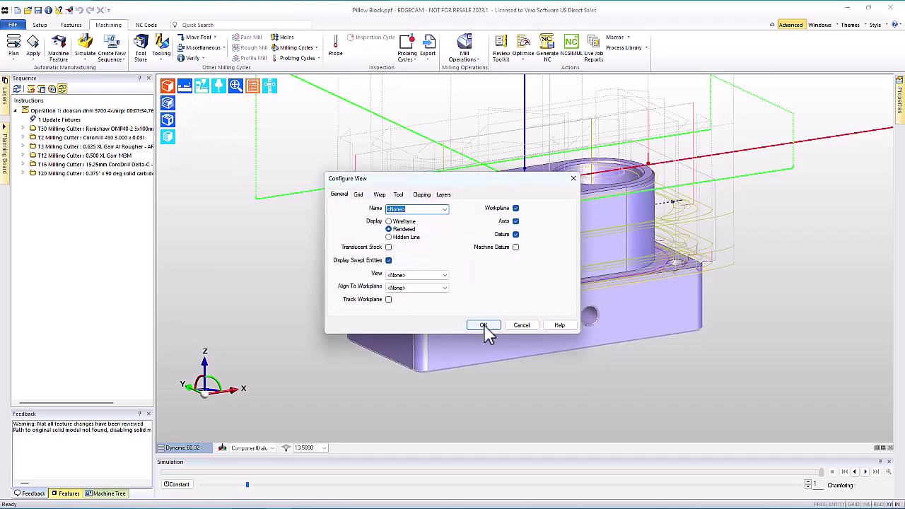
click(425, 198)
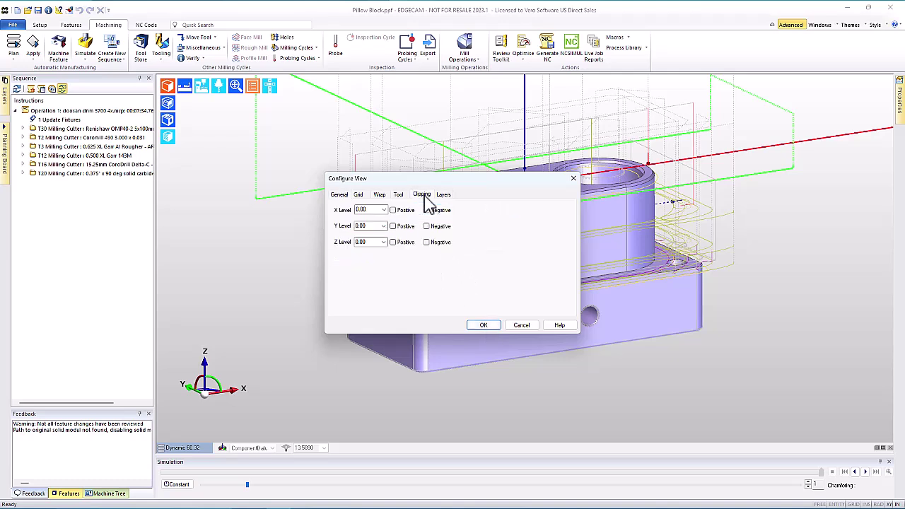
click(427, 242)
click(483, 326)
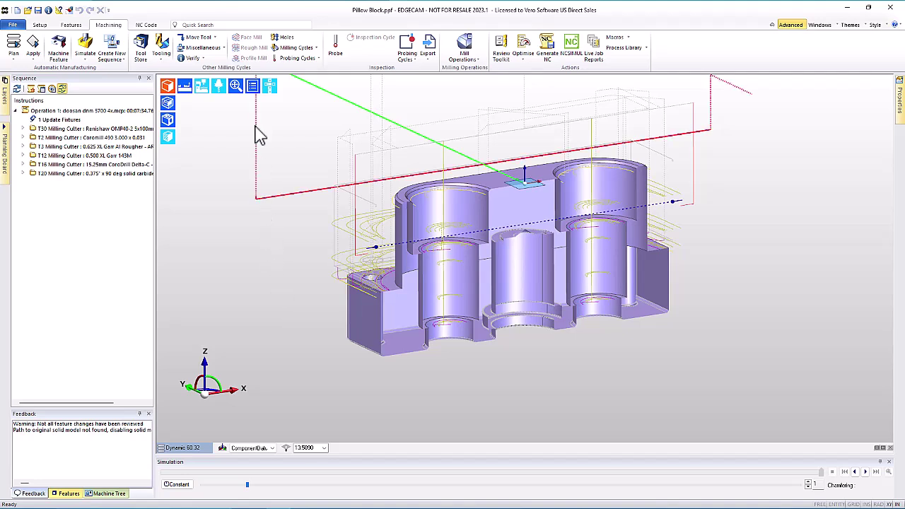
click(254, 87)
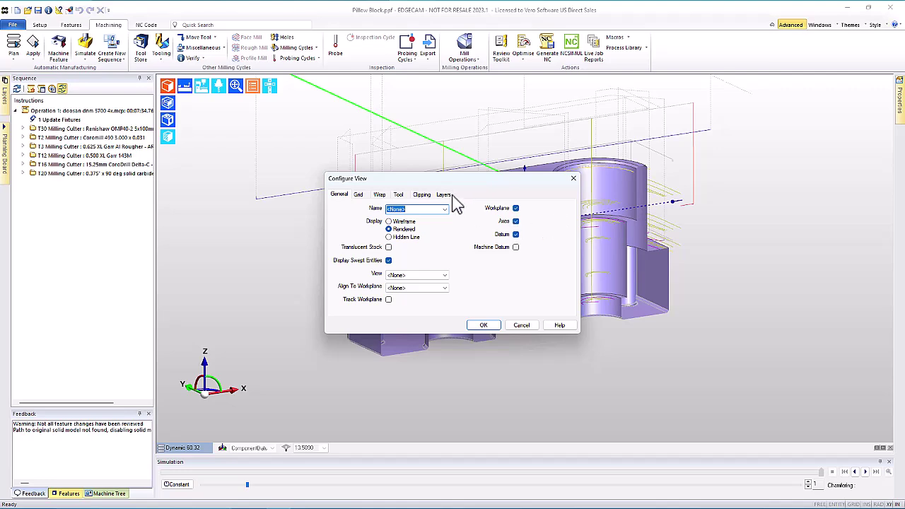
click(422, 196)
click(427, 227)
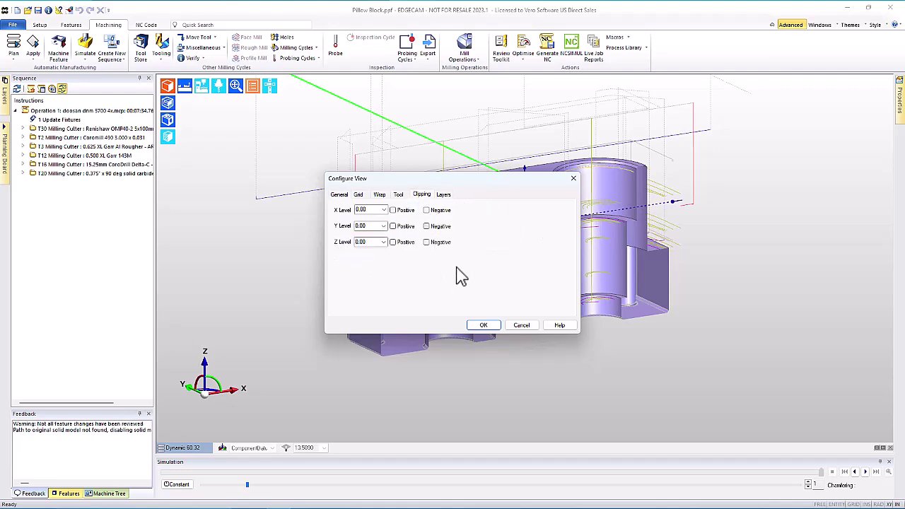
click(483, 326)
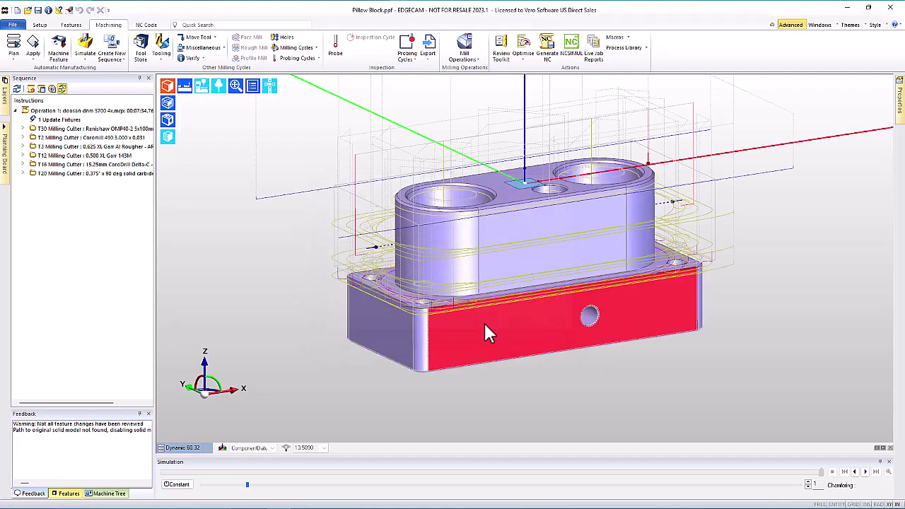
Toggle the T3 Milling Cutter's display layer off and back on, then expand its operations.
right_click(72, 156)
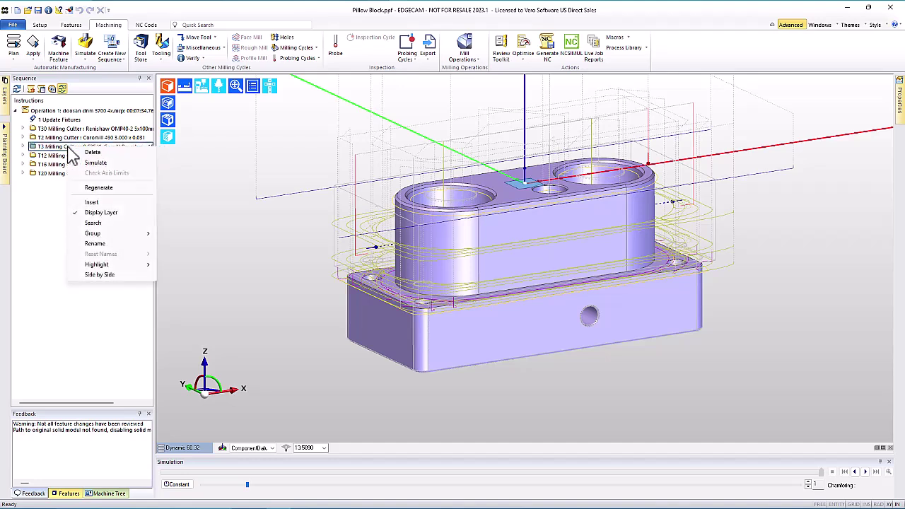
click(91, 212)
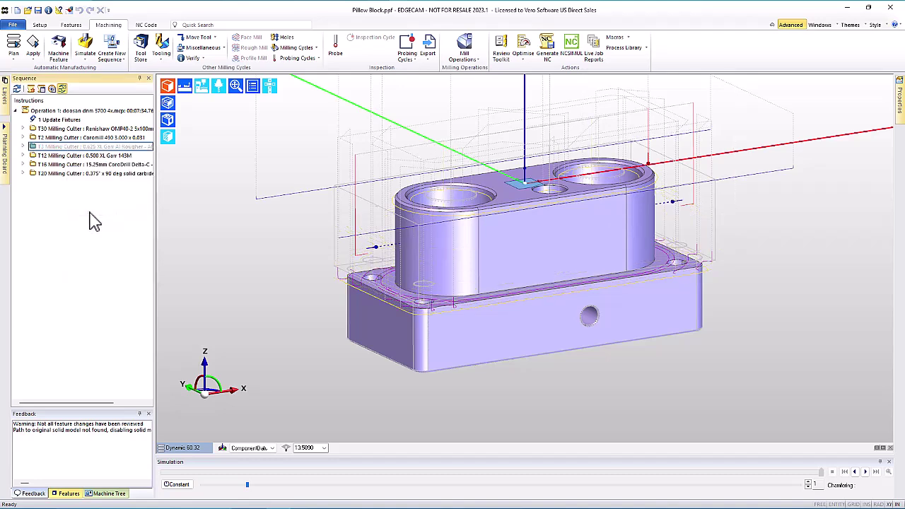
right_click(75, 147)
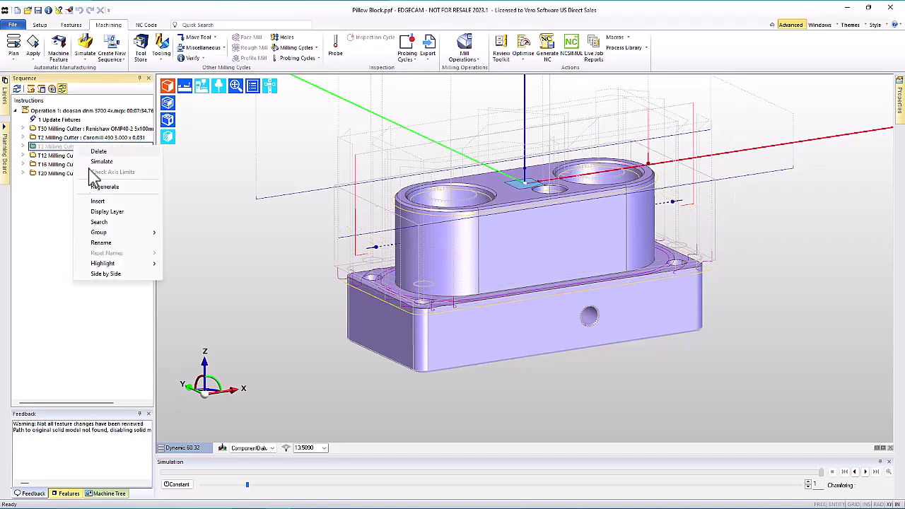
click(95, 212)
click(23, 147)
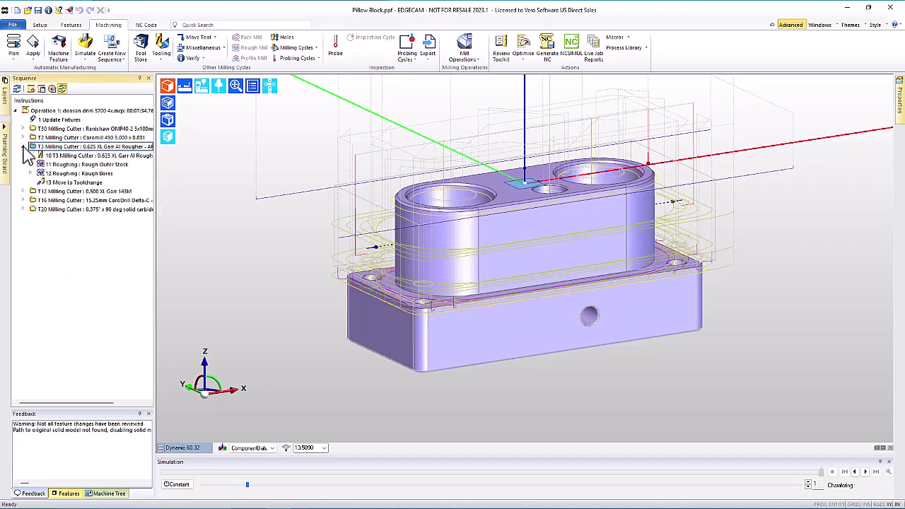
Hide the Rough Outer Stock toolpaths, switch to wireframe, and open the Rough Bores operation.
click(67, 168)
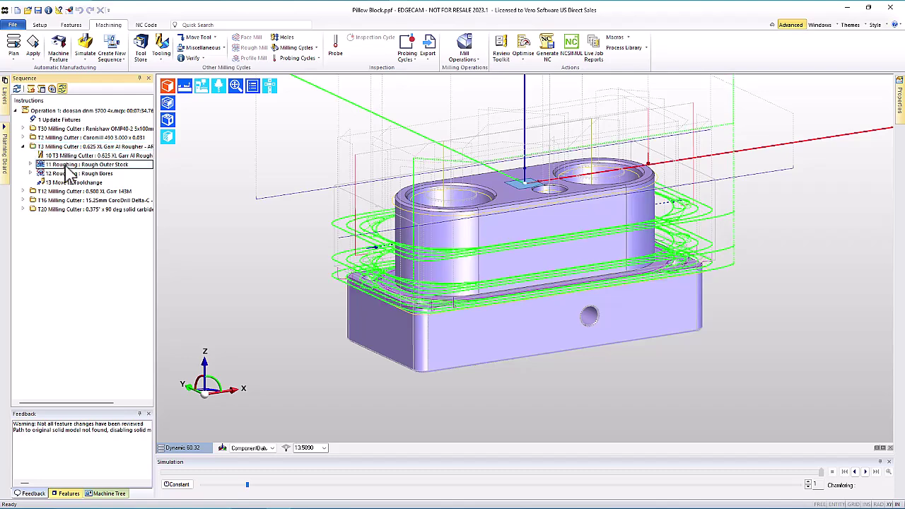
right_click(66, 167)
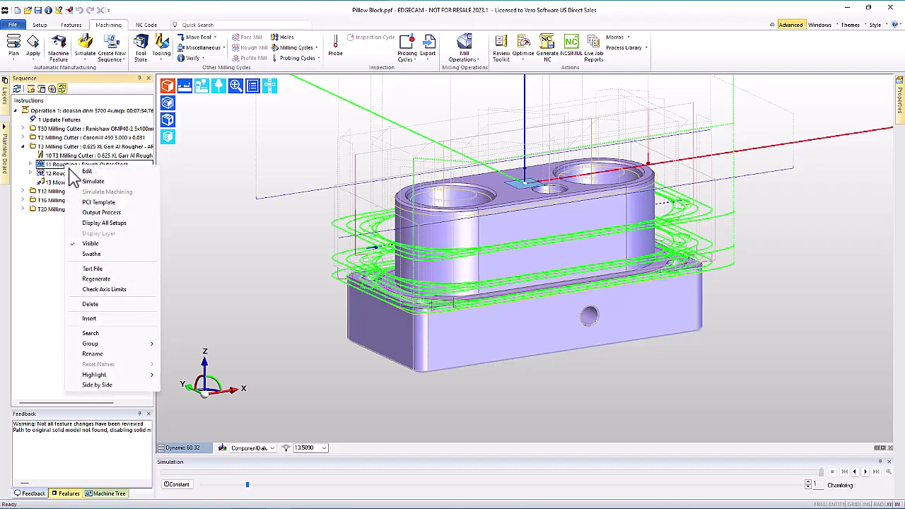
click(92, 244)
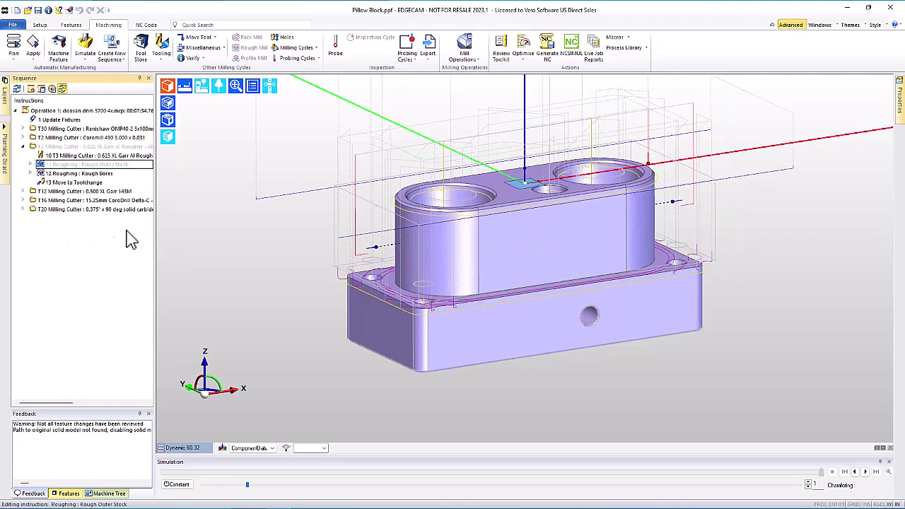
click(168, 101)
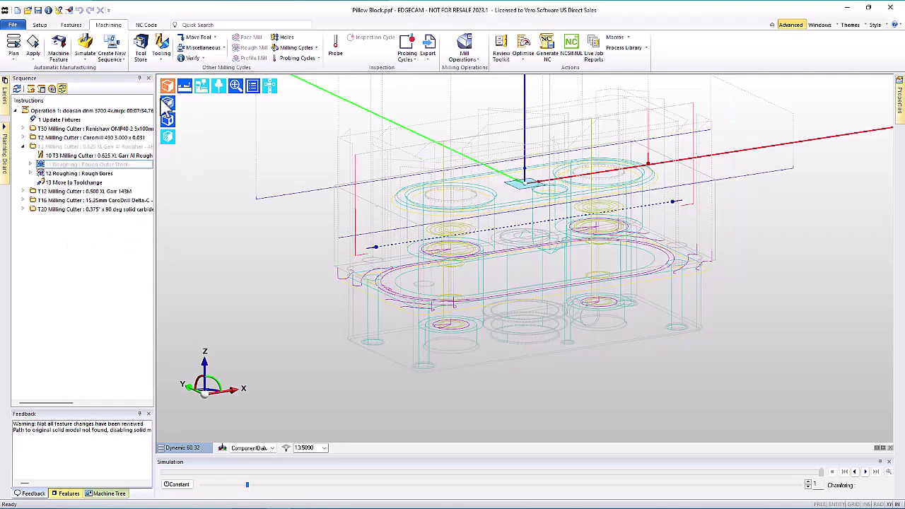
click(90, 175)
double_click(90, 177)
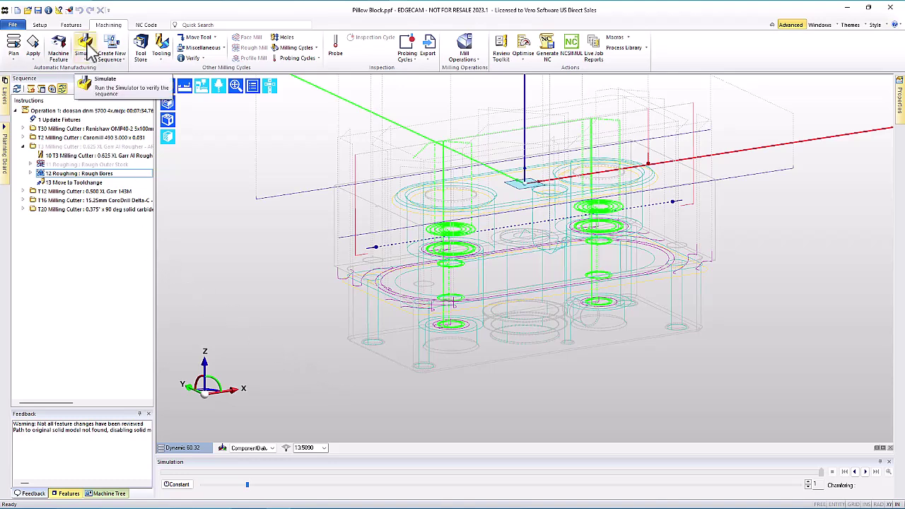
Launch the Simulator and hide the machine guards and base to expose the table and vise.
click(90, 53)
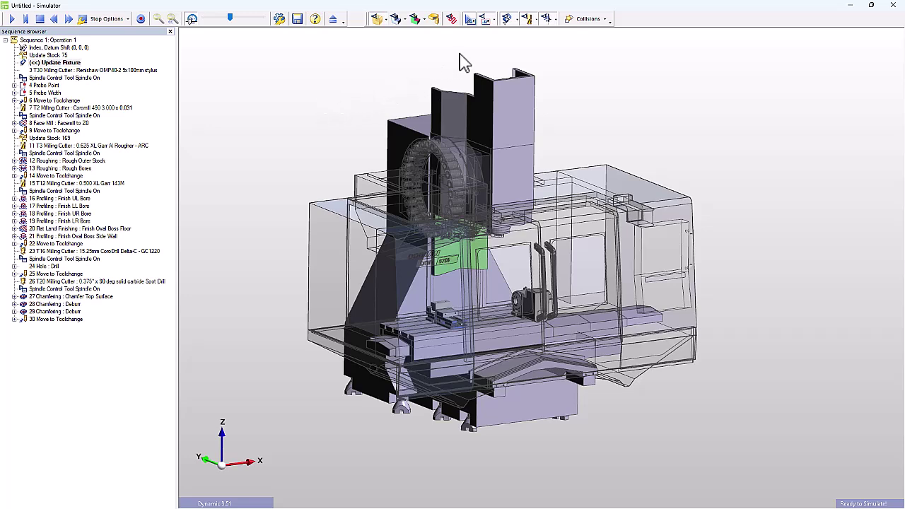
click(496, 19)
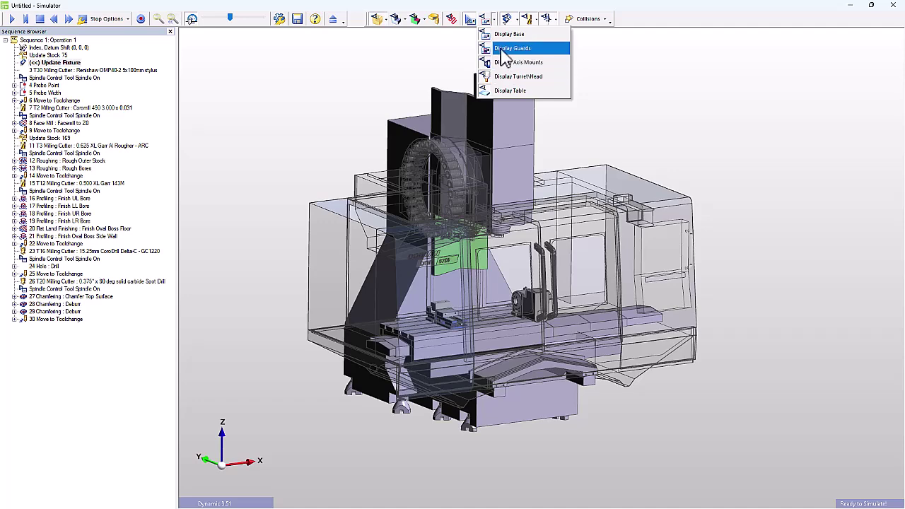
click(504, 49)
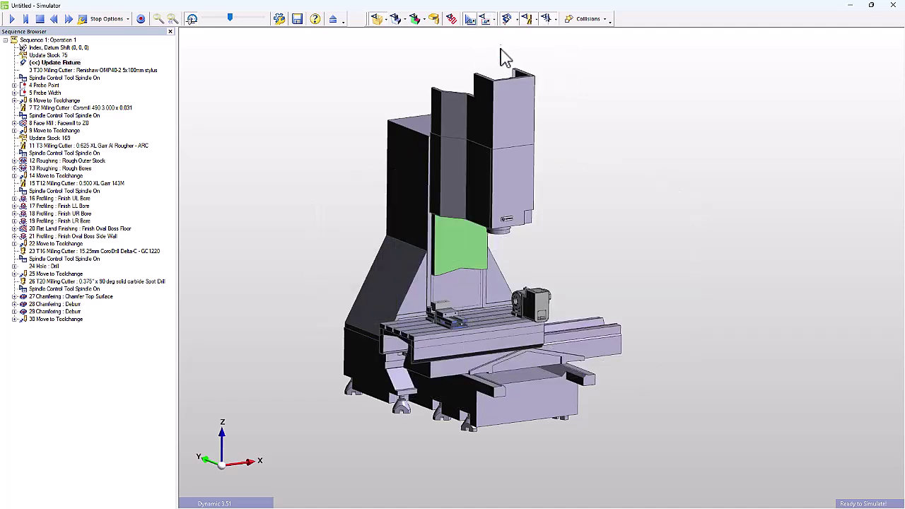
click(496, 21)
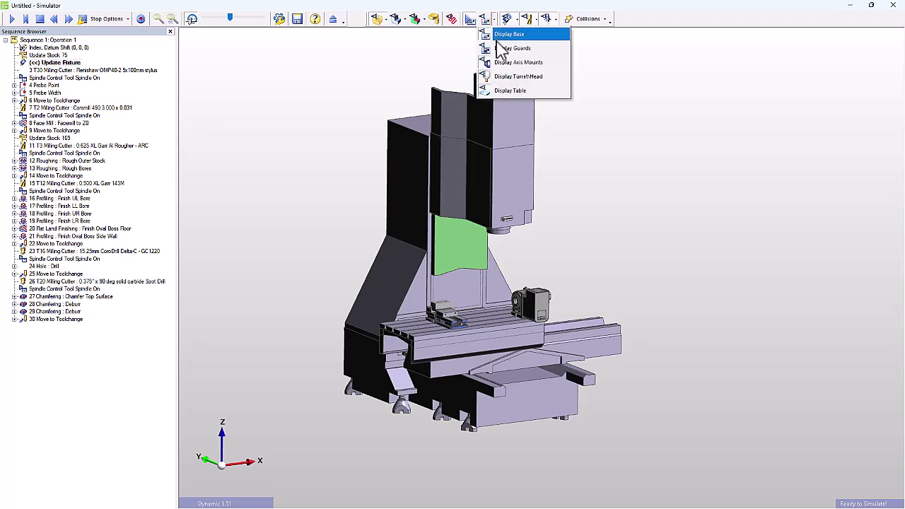
click(499, 36)
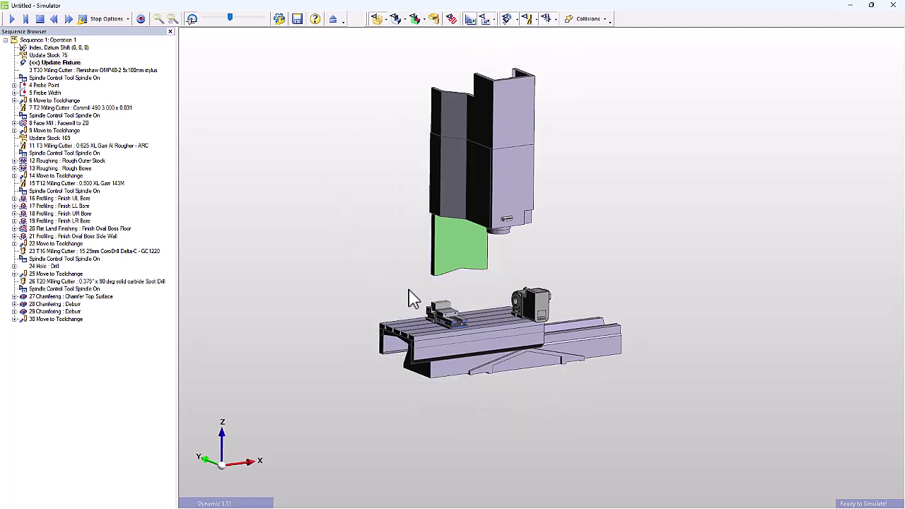
scroll(441, 314, up, 5)
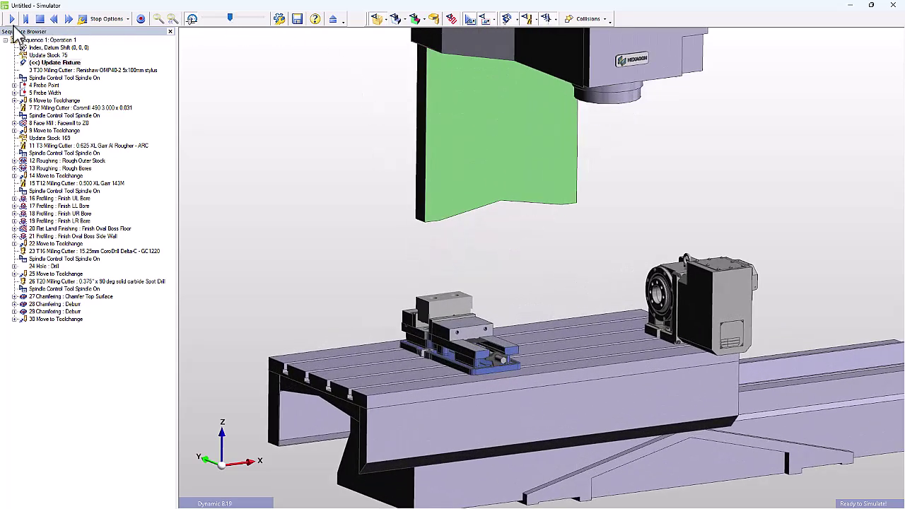
Play the simulation into the first bore, hiding the machine to leave only tool and stock.
click(10, 19)
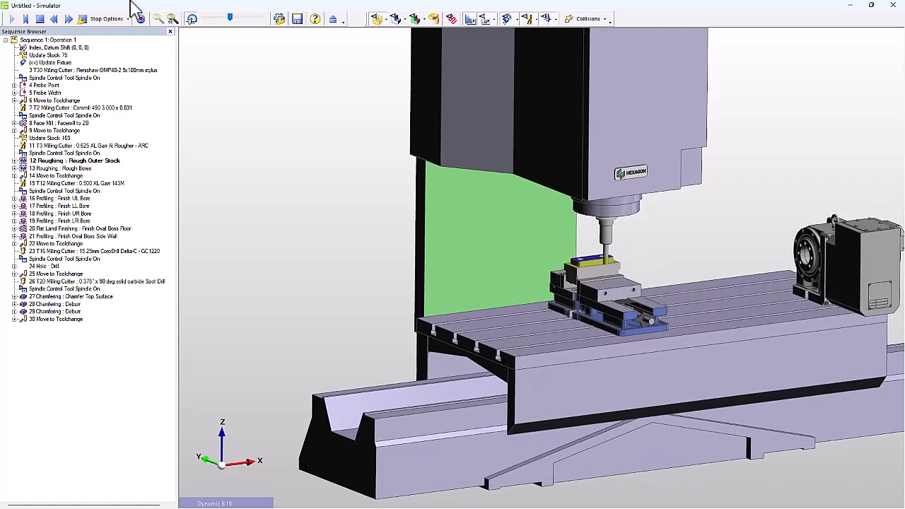
click(472, 20)
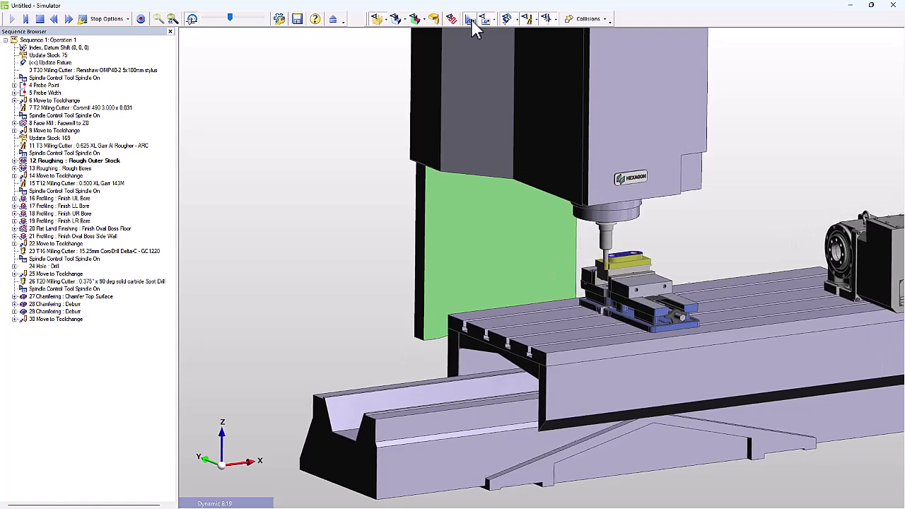
click(471, 20)
scroll(422, 334, up, 10)
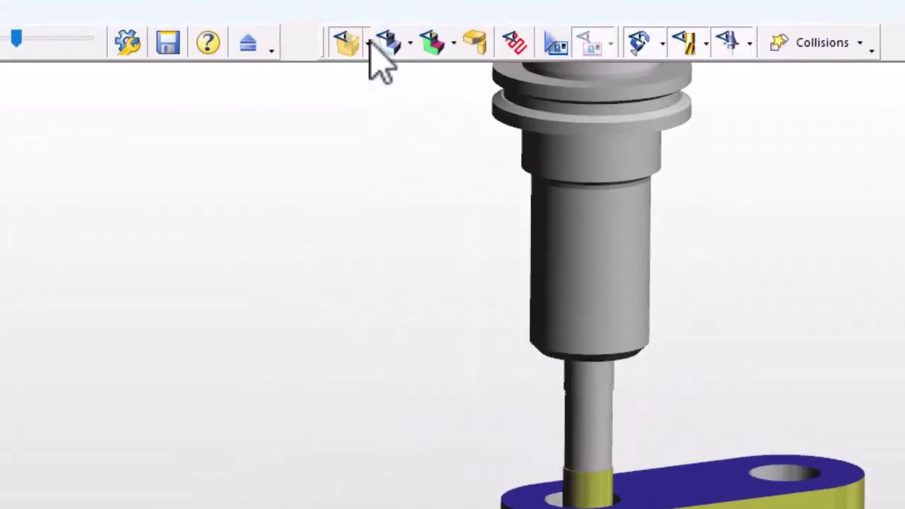
click(386, 20)
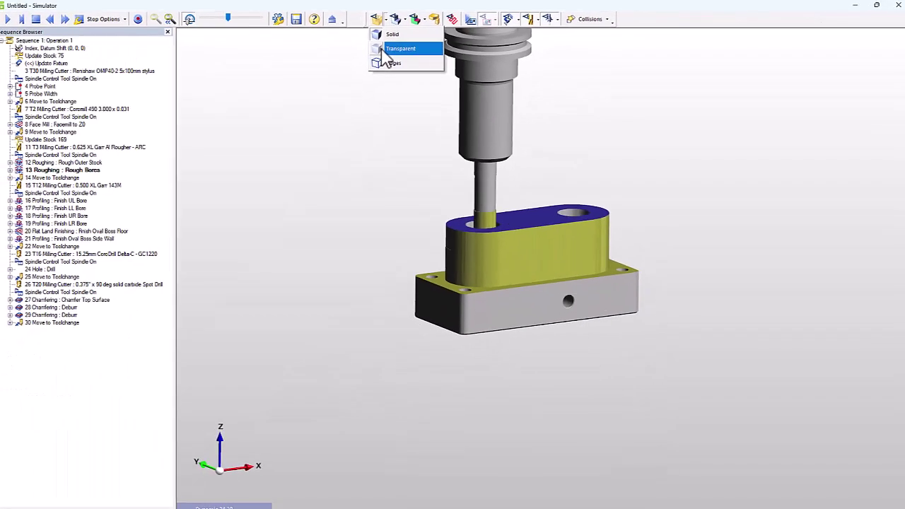
click(361, 110)
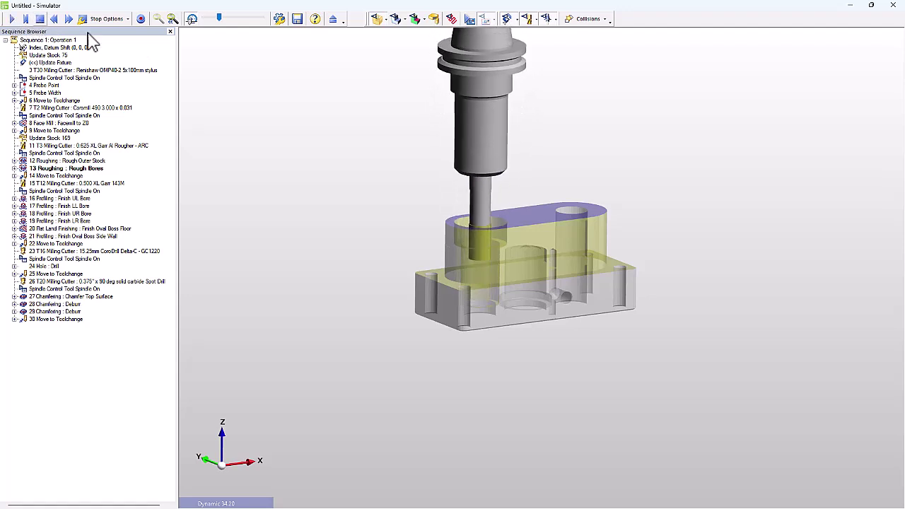
click(387, 20)
click(382, 35)
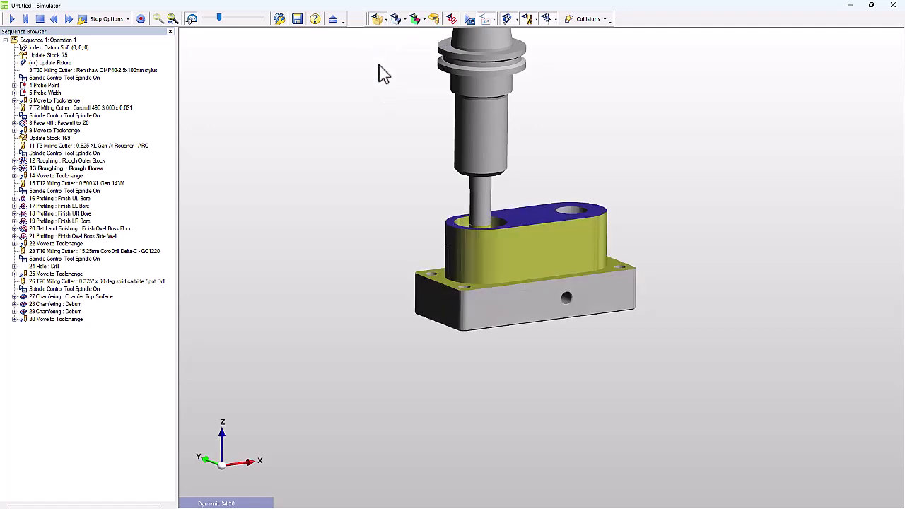
Section the pillow block on ZX Slice, Negative Y, shift the section depth, and resume playback.
right_click(384, 112)
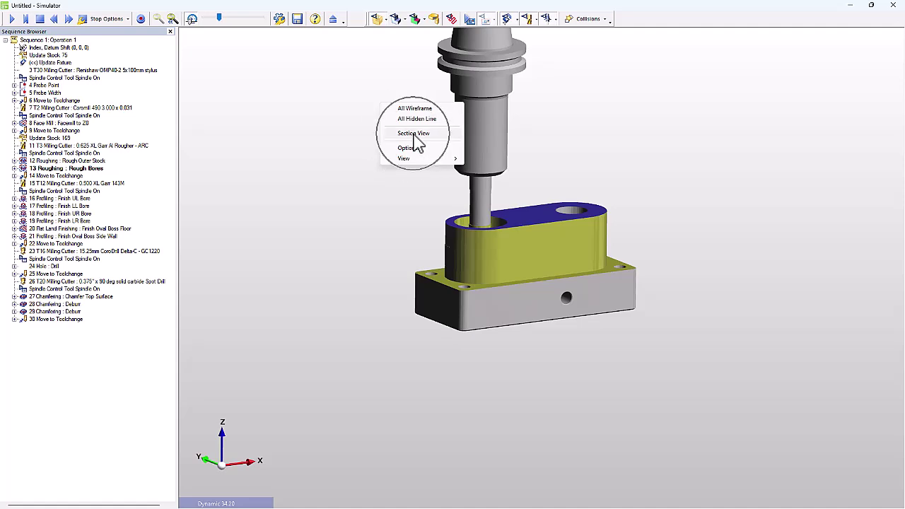
click(416, 134)
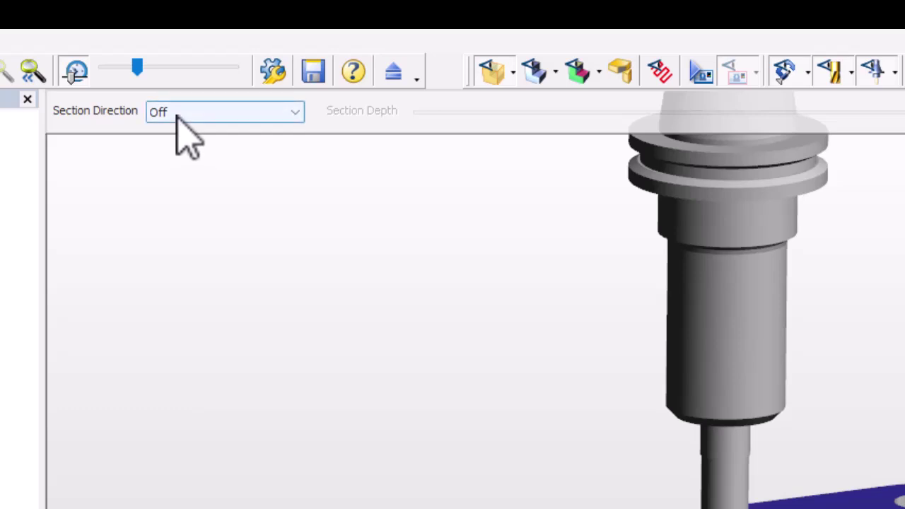
click(179, 117)
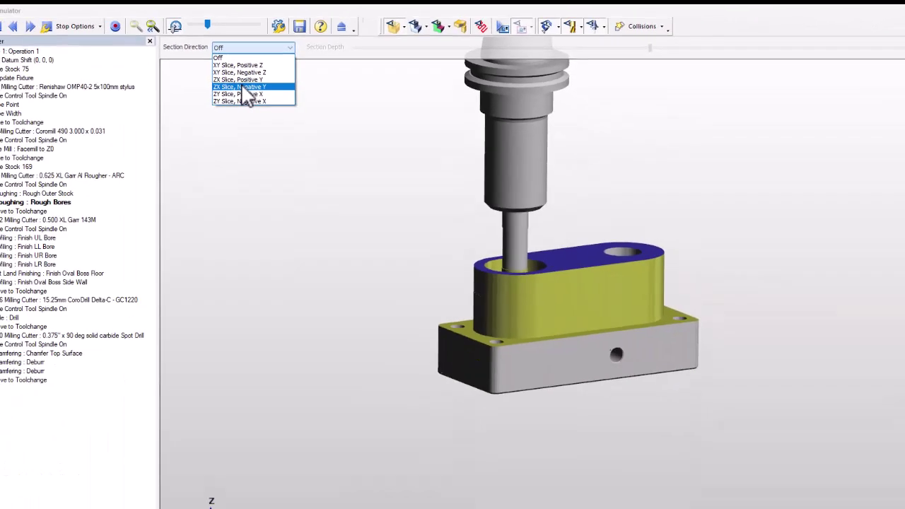
click(198, 187)
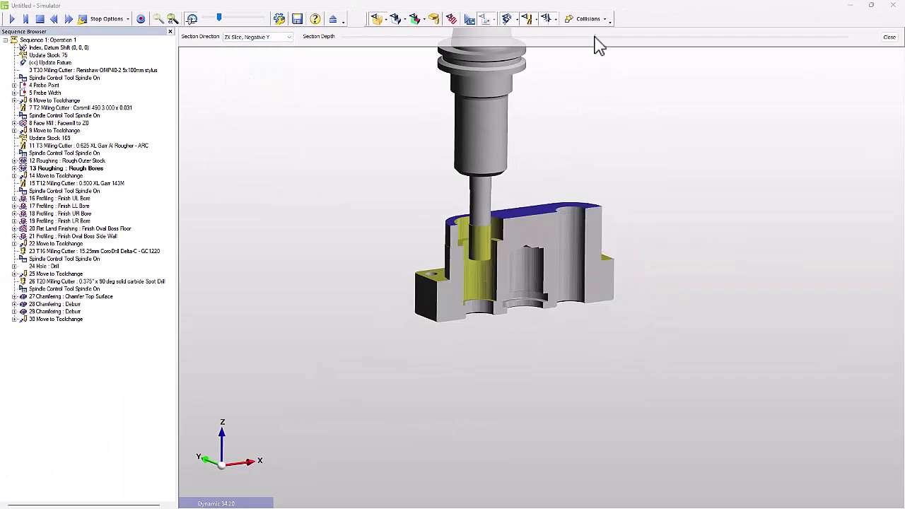
drag(584, 41, 541, 46)
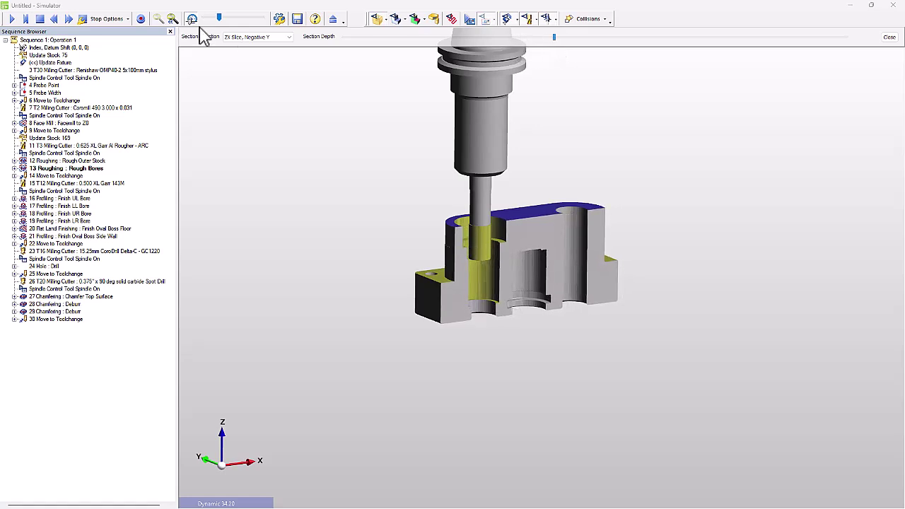
click(10, 19)
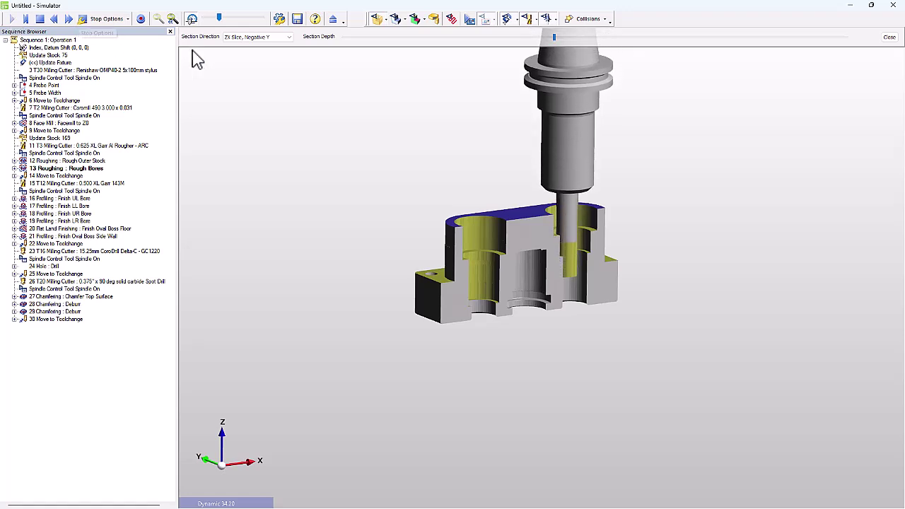
Sweep a ZY Slice, Negative X section through the part, then return to ZX Slice, Negative Y.
click(257, 39)
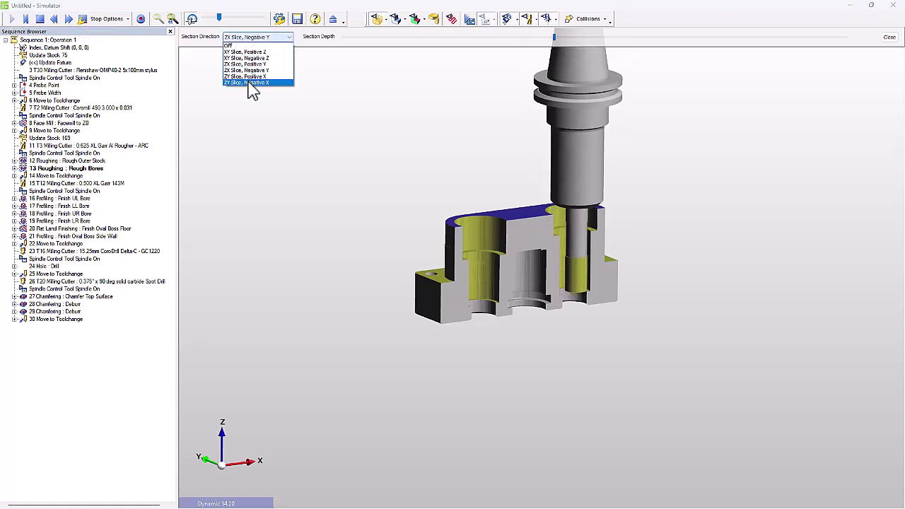
click(249, 82)
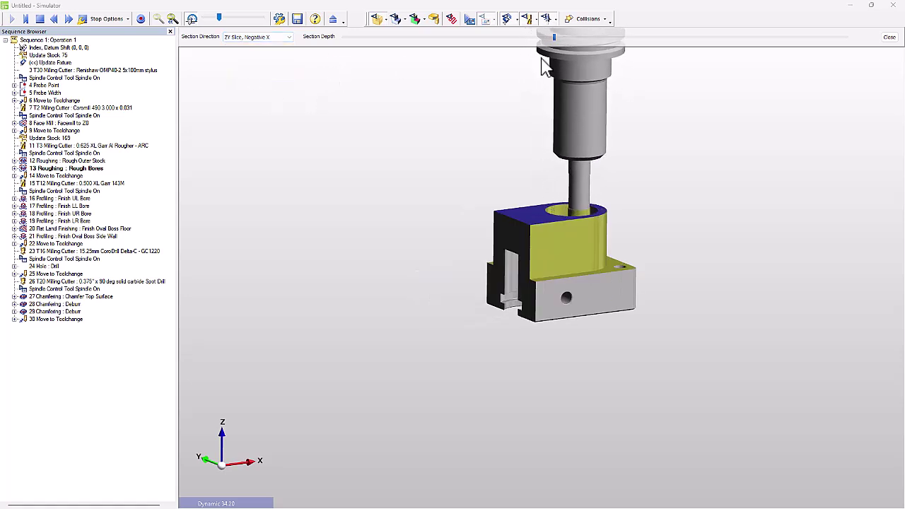
drag(554, 41, 304, 78)
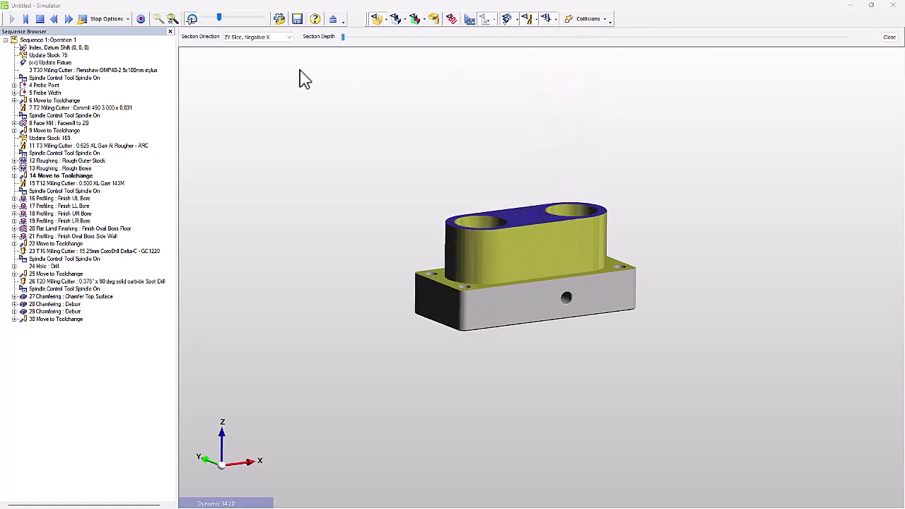
click(253, 38)
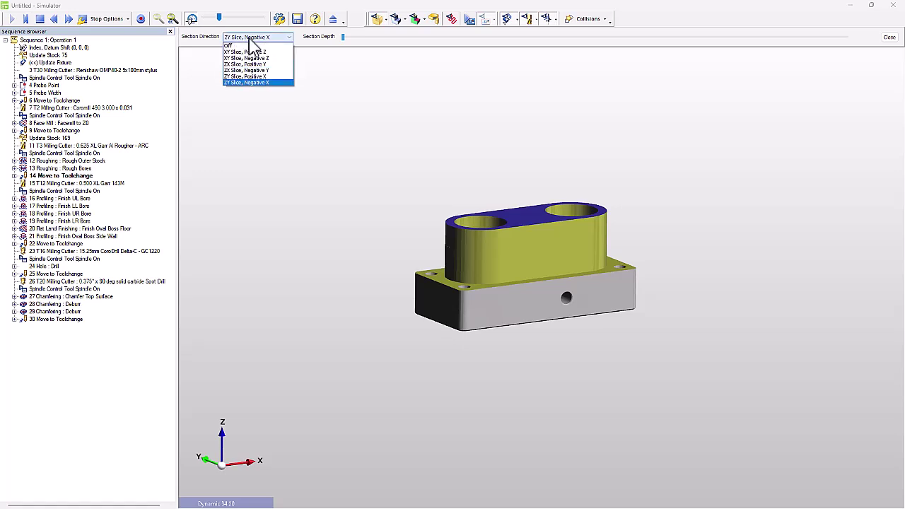
click(248, 70)
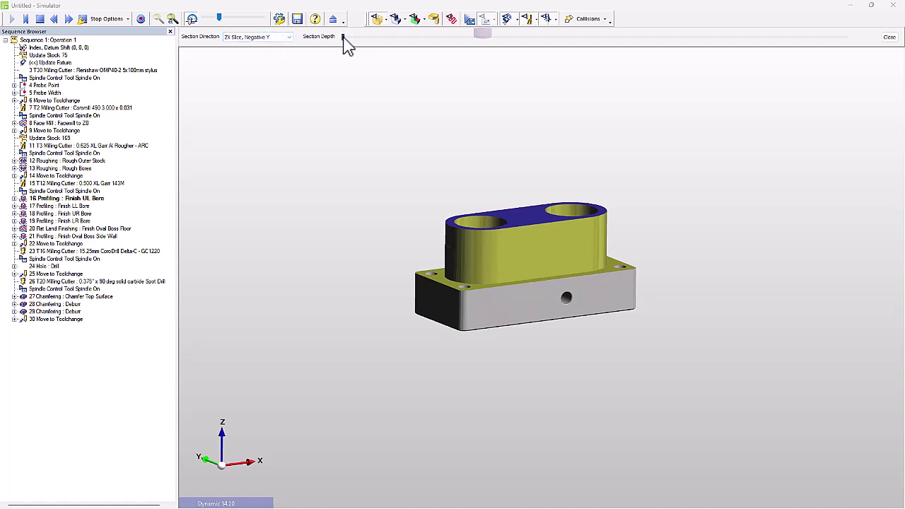
Sweep the section through the bores, jump to step 30 Move to Toolchange, and close the Simulator.
drag(343, 38, 538, 48)
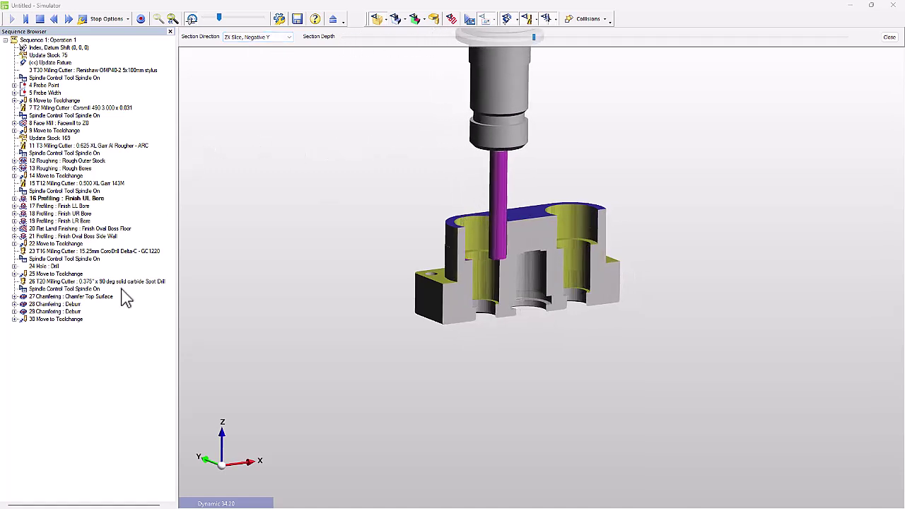
click(58, 319)
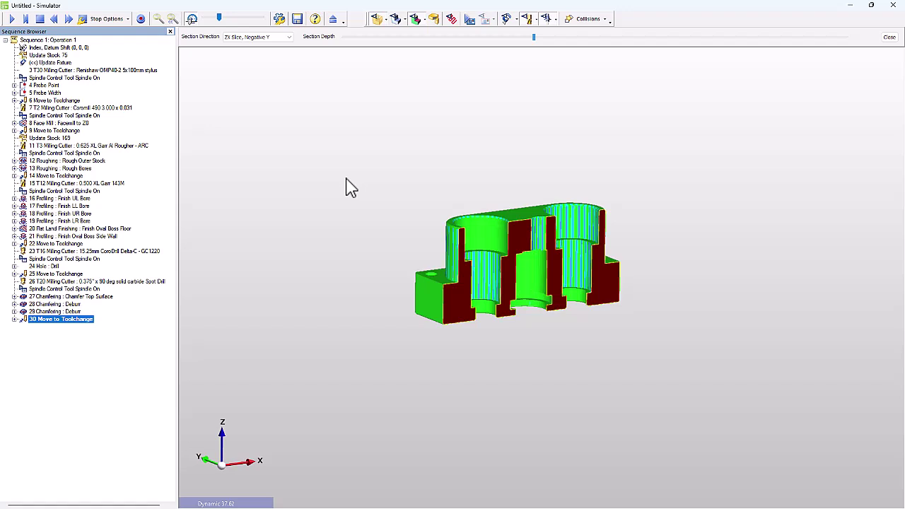
click(893, 10)
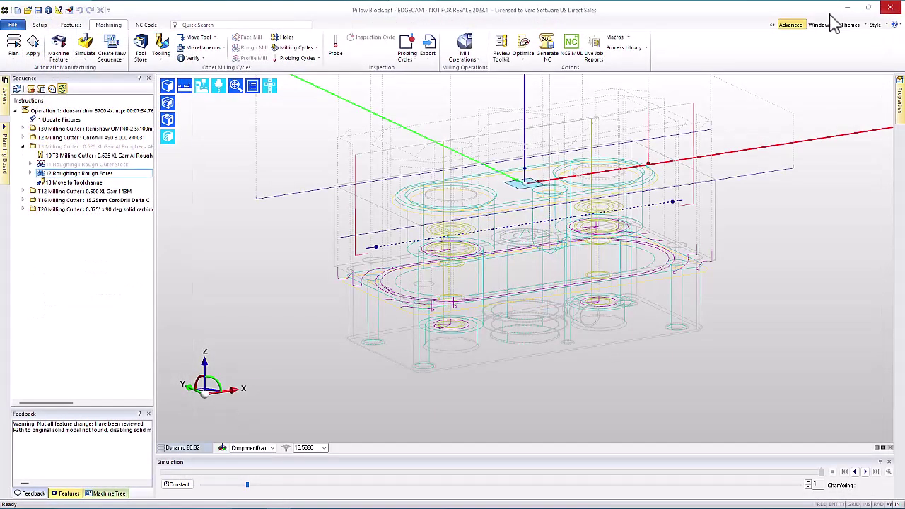
Open aerospace housing 1A completed.ppf from the recent files and launch its simulation.
click(14, 24)
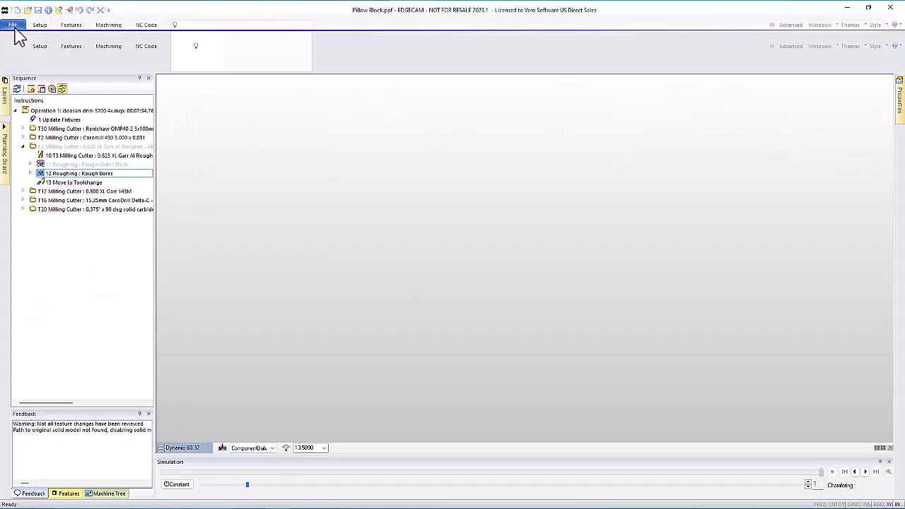
click(435, 160)
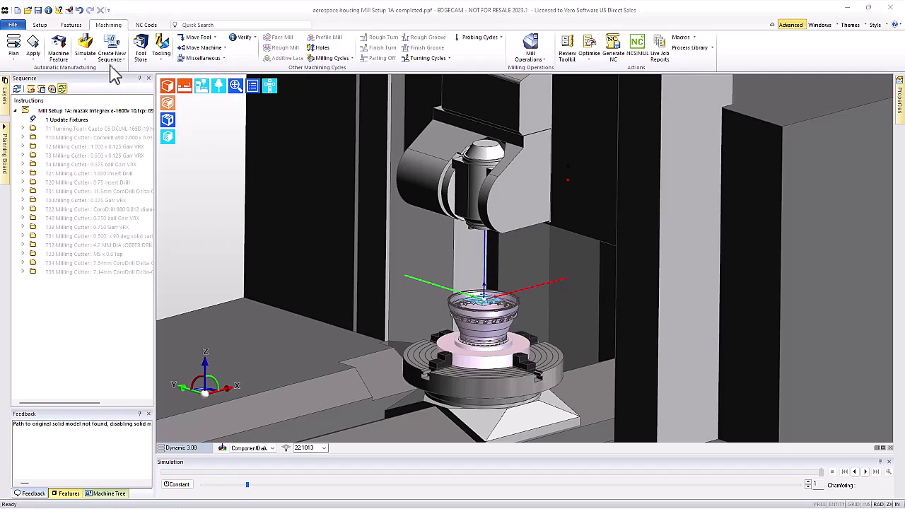
click(85, 49)
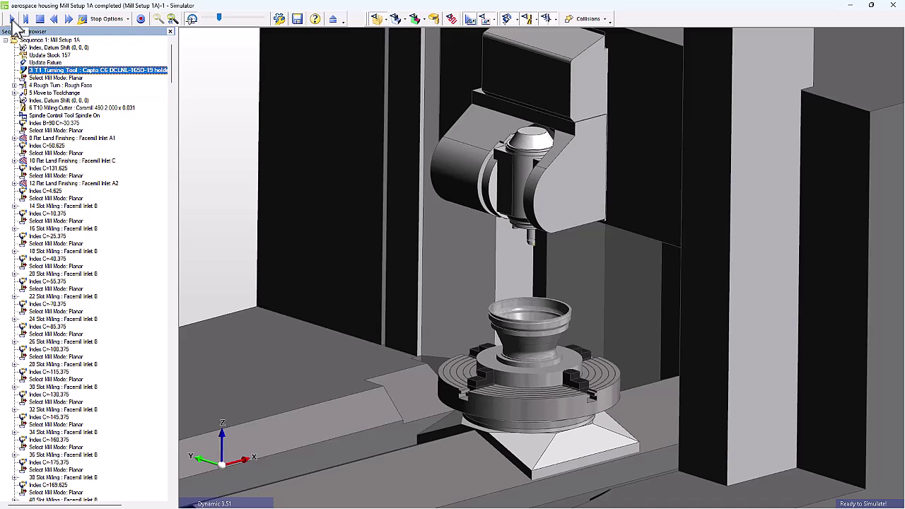
Play the housing simulation through turning and milling, stopping once hole drilling begins.
click(12, 19)
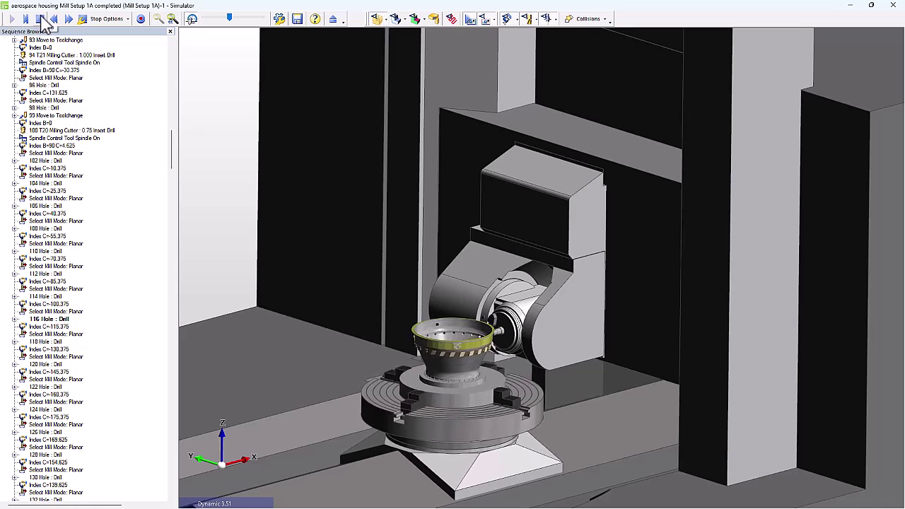
click(40, 18)
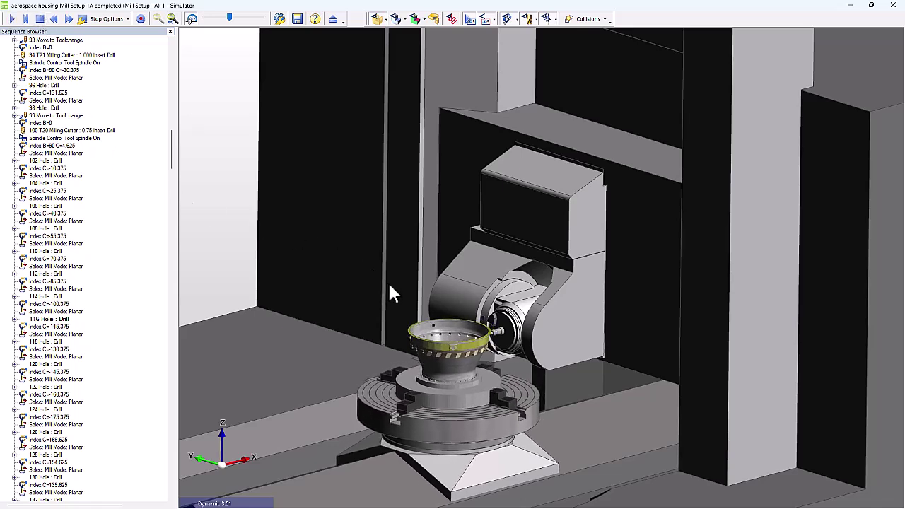
Switch to Three Quarter Turn View, Quadrant 4, exposing the housing's drilled holes.
right_click(428, 275)
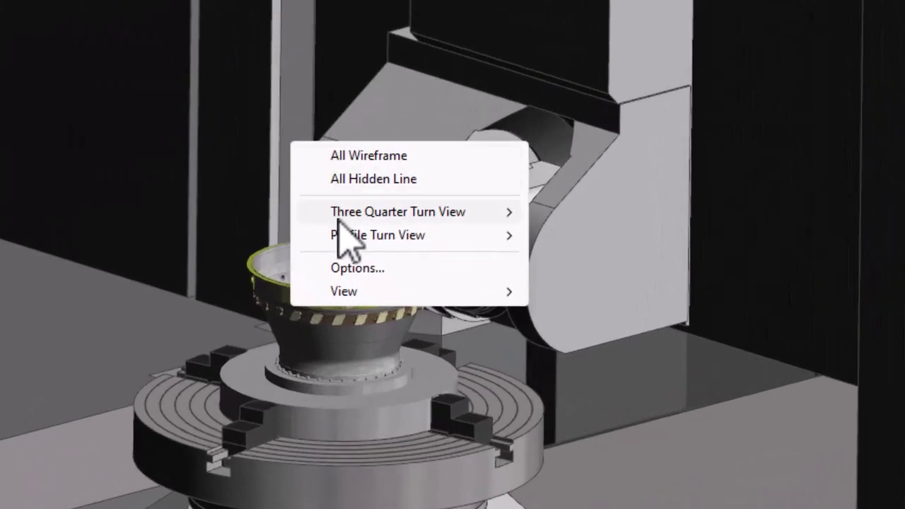
mouse_move(339, 219)
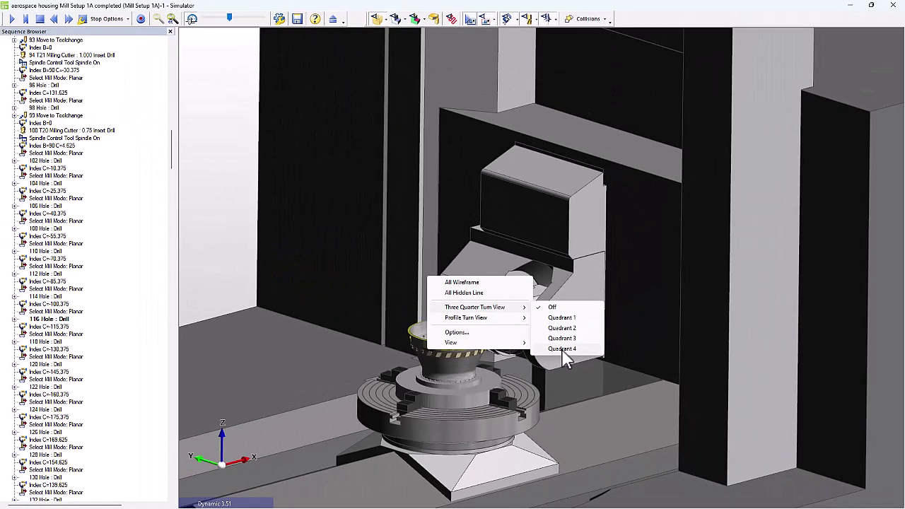
click(563, 349)
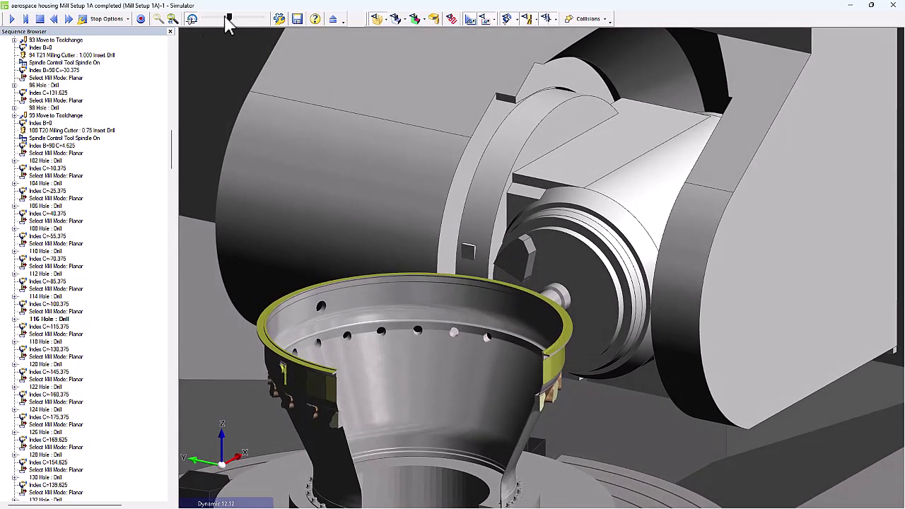
Step into 118 Hole : Drill at the Feed Z=10.849 move, zooming in on a hole and back out.
click(11, 20)
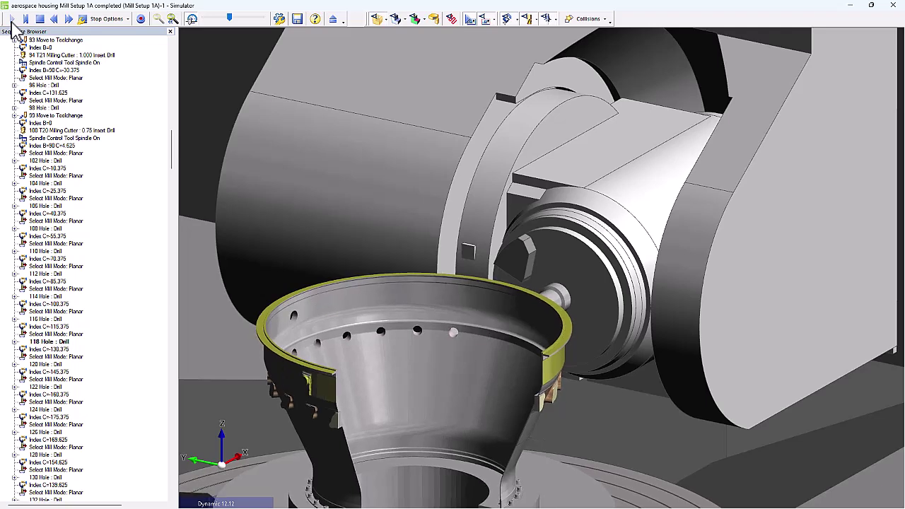
click(14, 342)
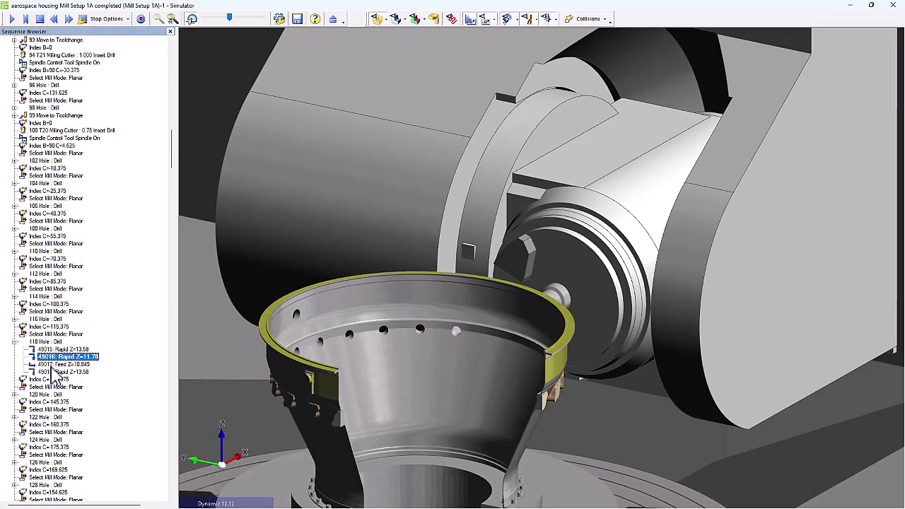
click(55, 364)
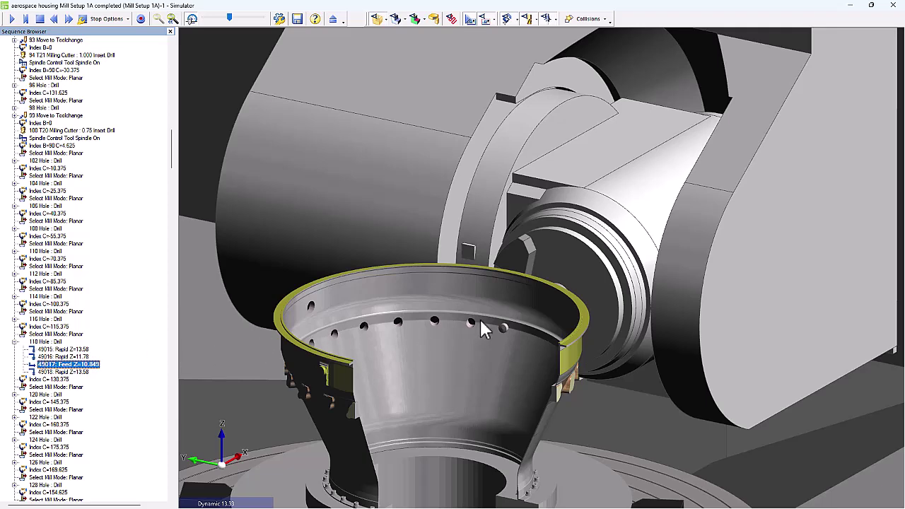
scroll(507, 331, up, 10)
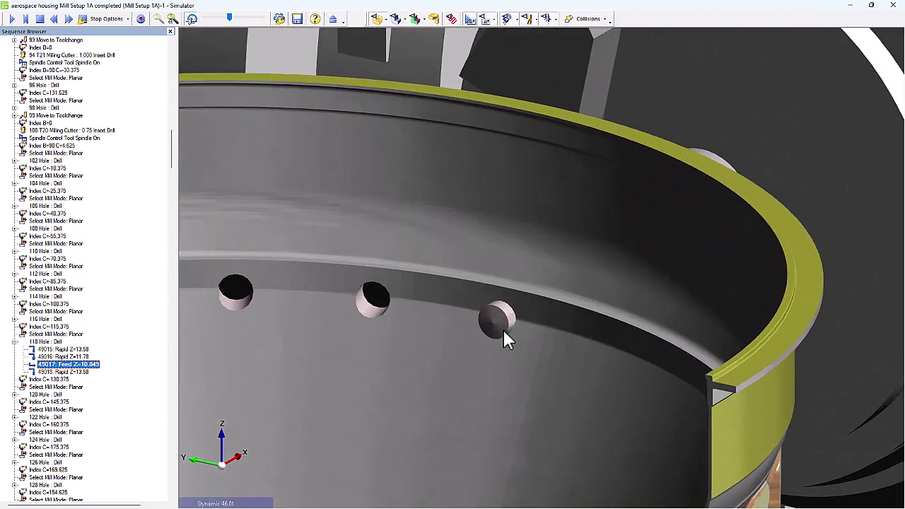
scroll(503, 329, down, 10)
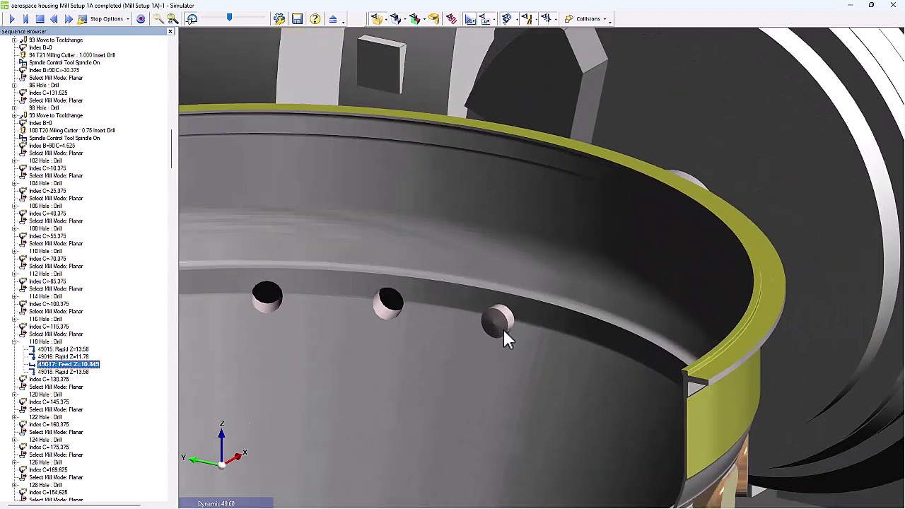
scroll(504, 329, down, 2)
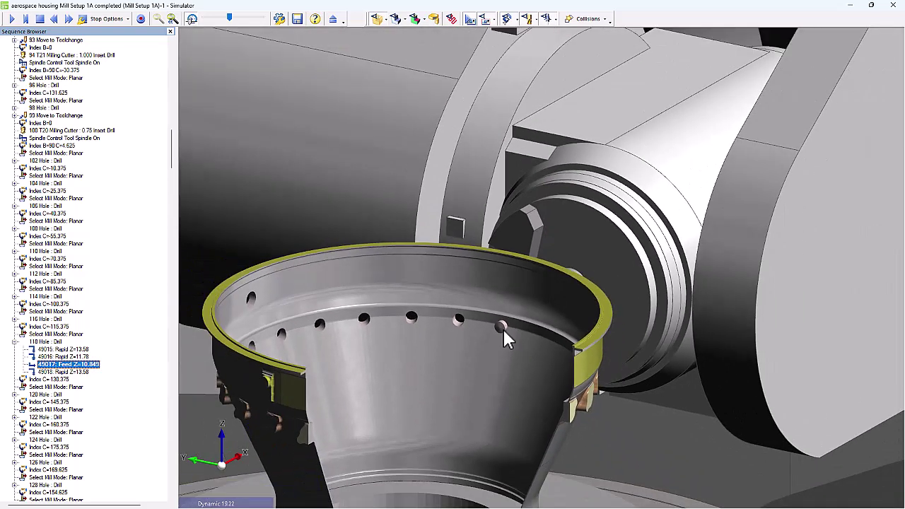
Show the housing in Profile Turn View and zoom in on the drill cutting the hole ring.
right_click(363, 217)
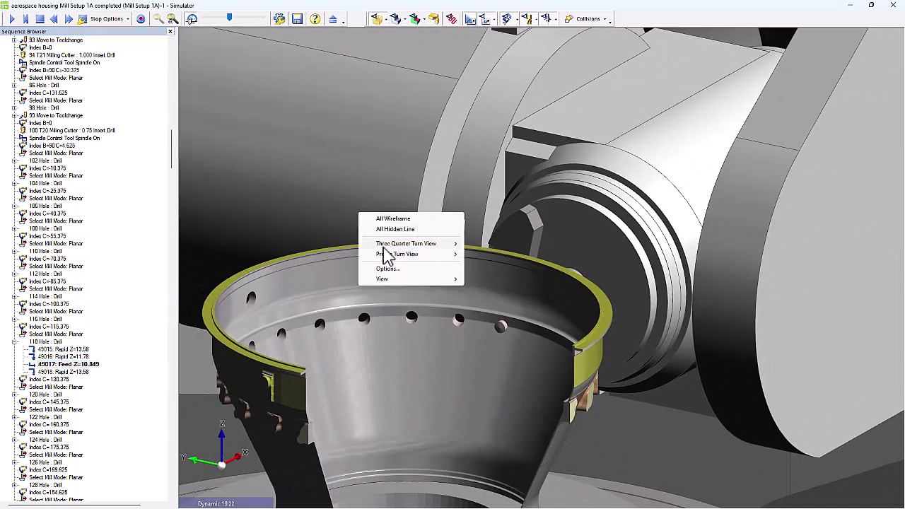
mouse_move(384, 246)
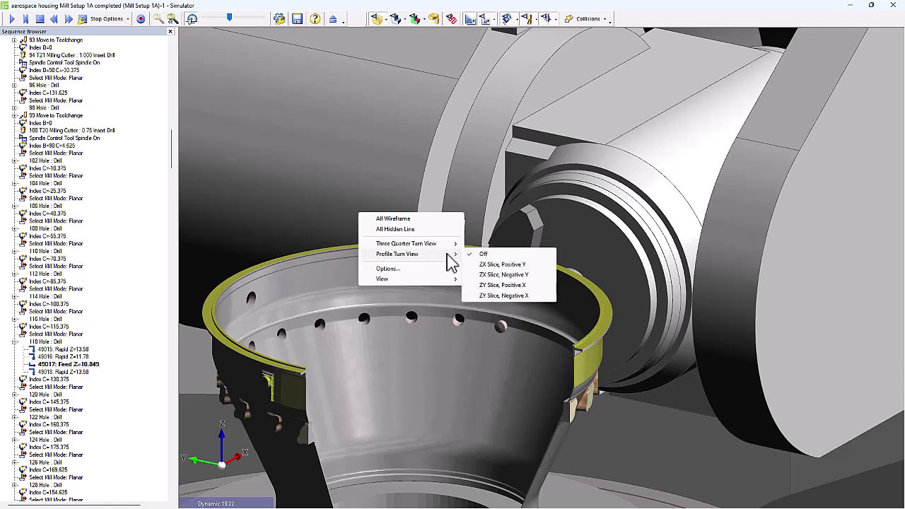
click(496, 275)
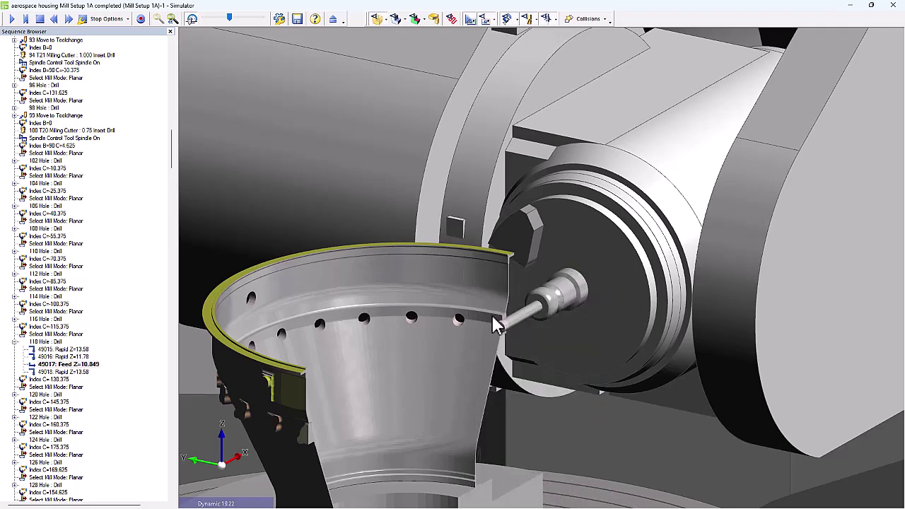
scroll(496, 324, up, 5)
scroll(498, 337, up, 1)
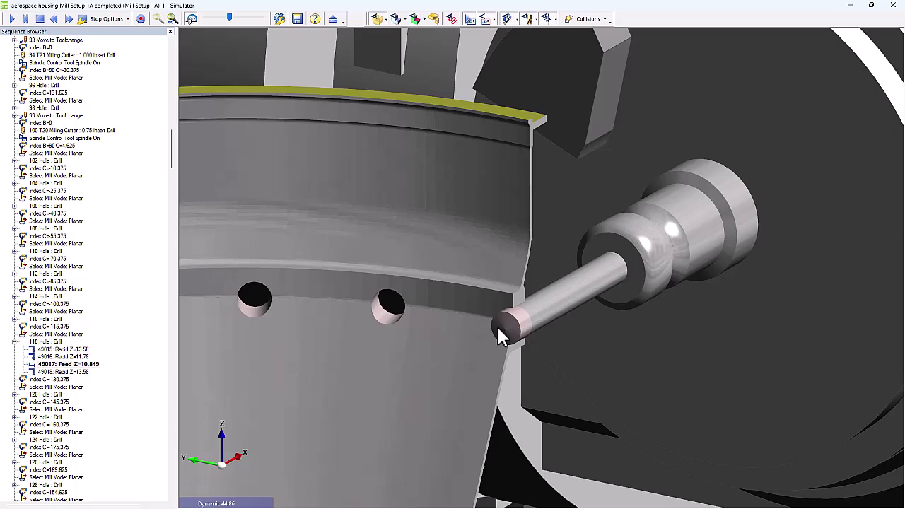
scroll(498, 329, down, 5)
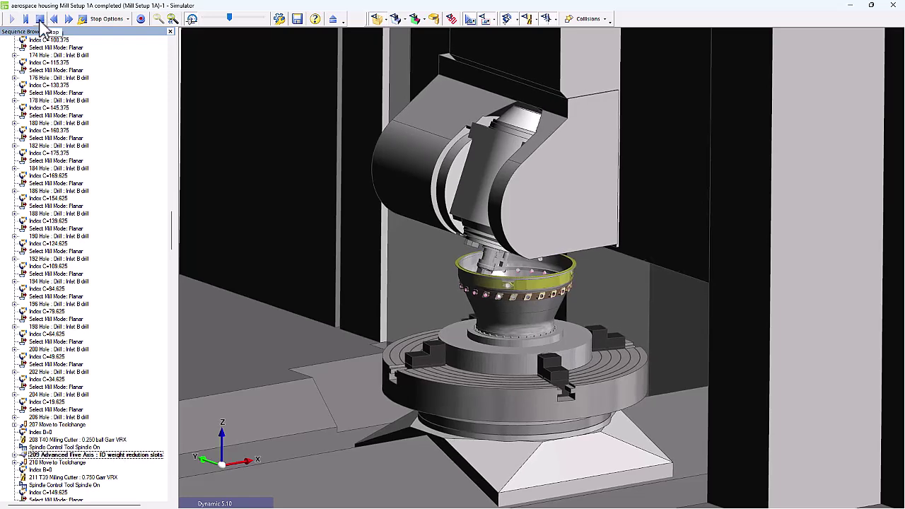
Stop the simulation and view the housing from the Front, zoomed in.
click(41, 20)
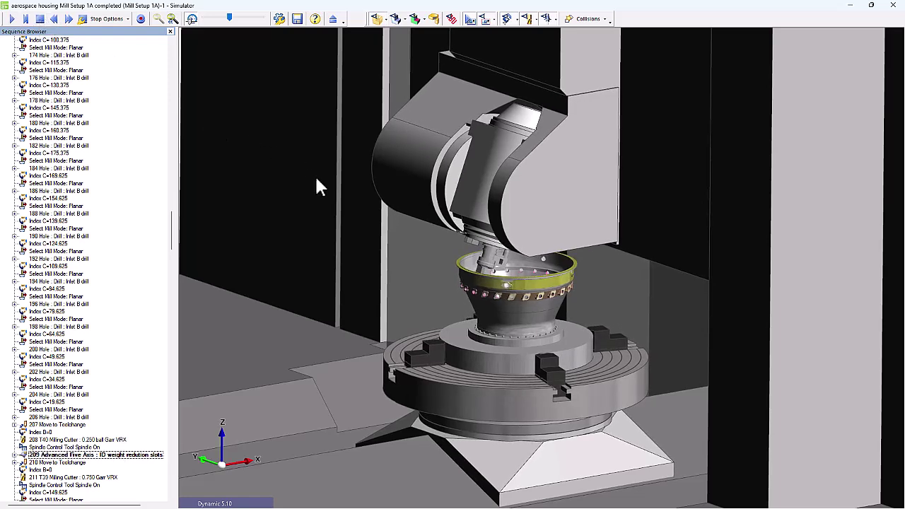
click(230, 504)
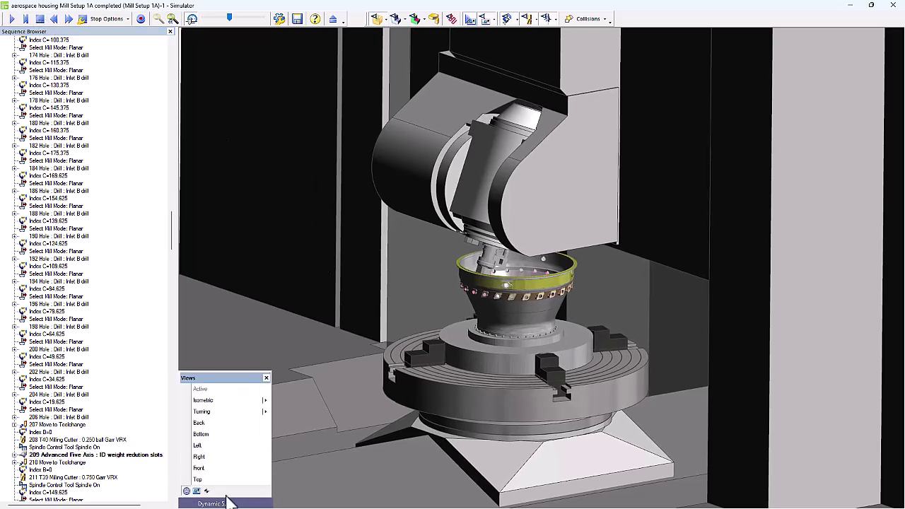
click(201, 469)
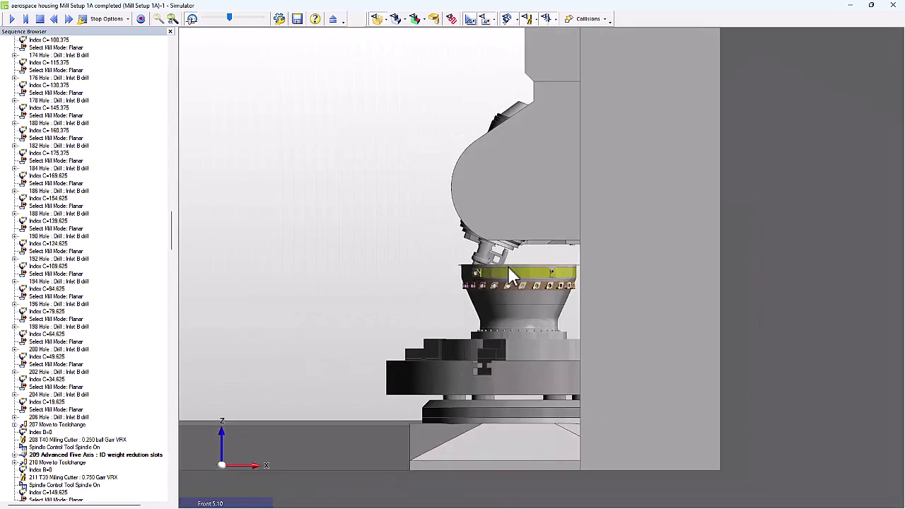
scroll(509, 270, up, 4)
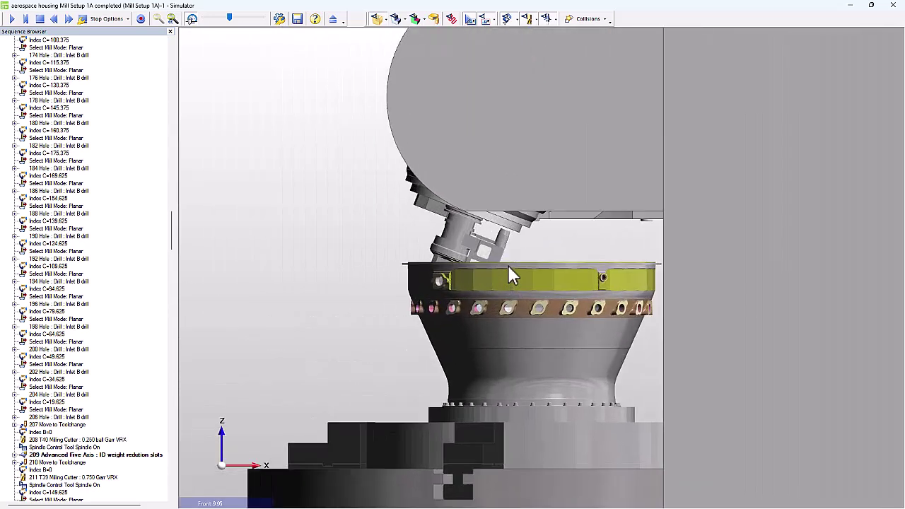
Apply a ZX Slice, Negative Y profile turn cutaway, zoom in on the slots, and orbit obliquely.
right_click(290, 187)
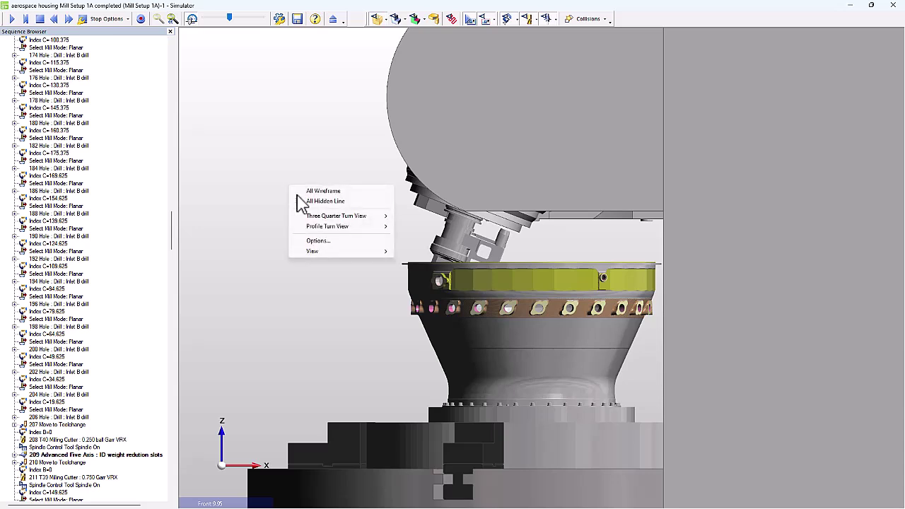
mouse_move(314, 228)
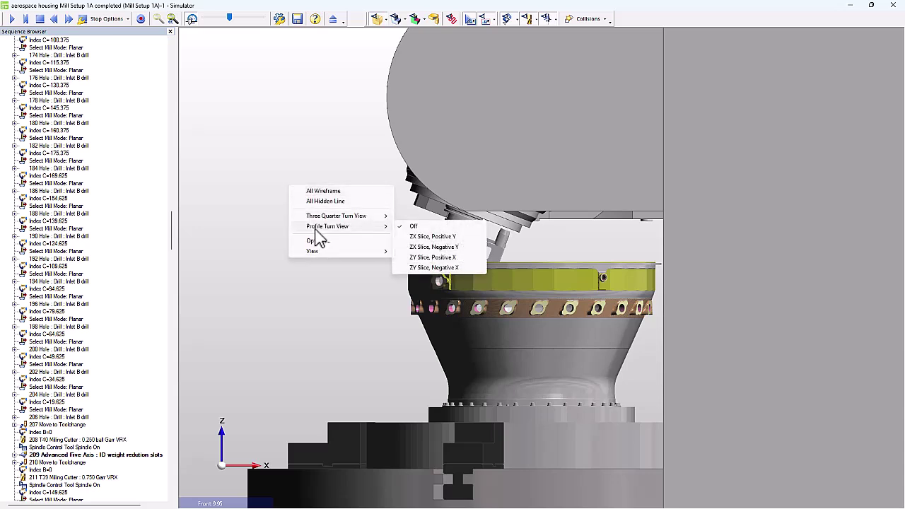
click(427, 248)
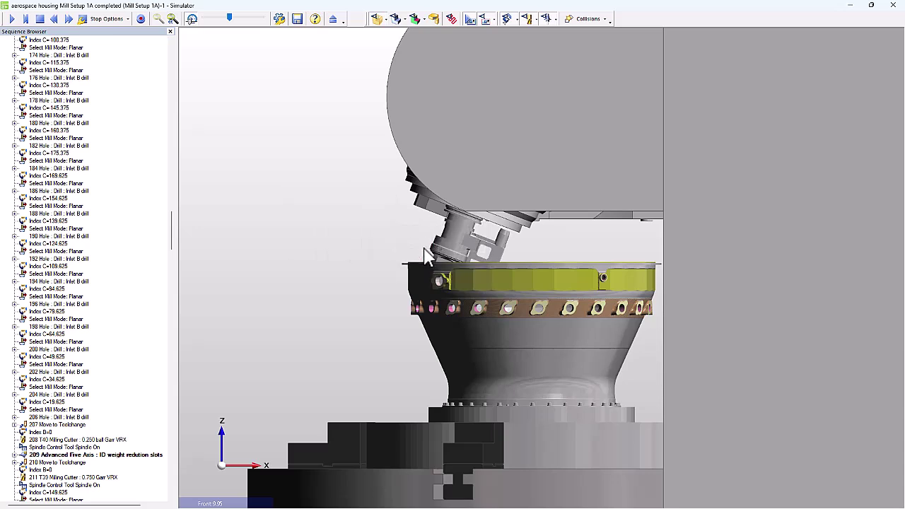
scroll(416, 319, up, 5)
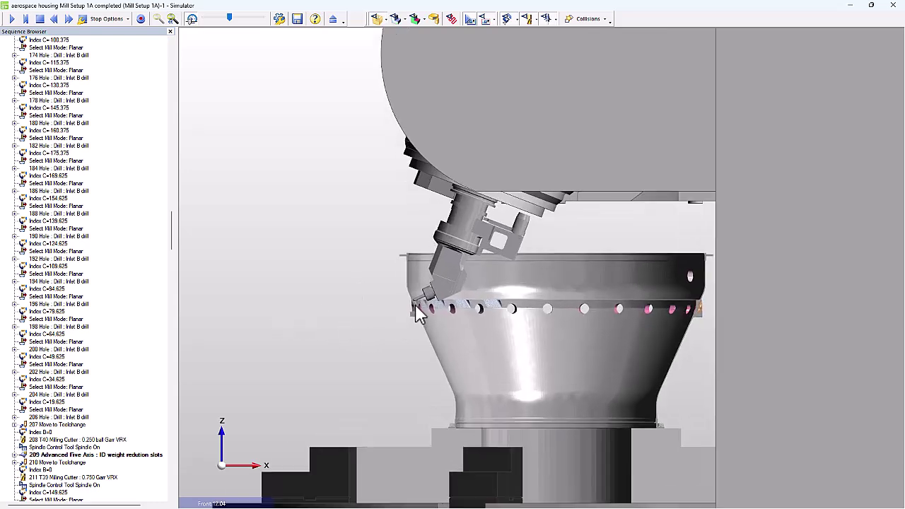
scroll(416, 317, up, 3)
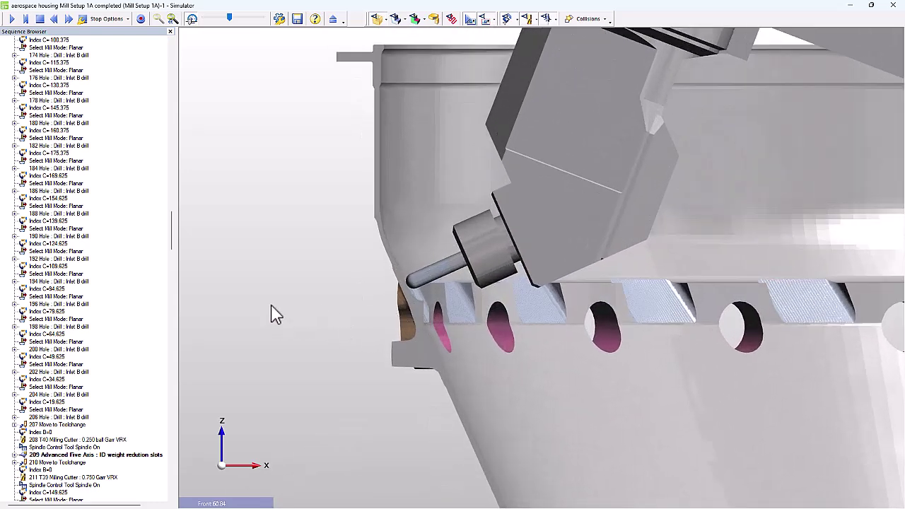
scroll(316, 310, up, 2)
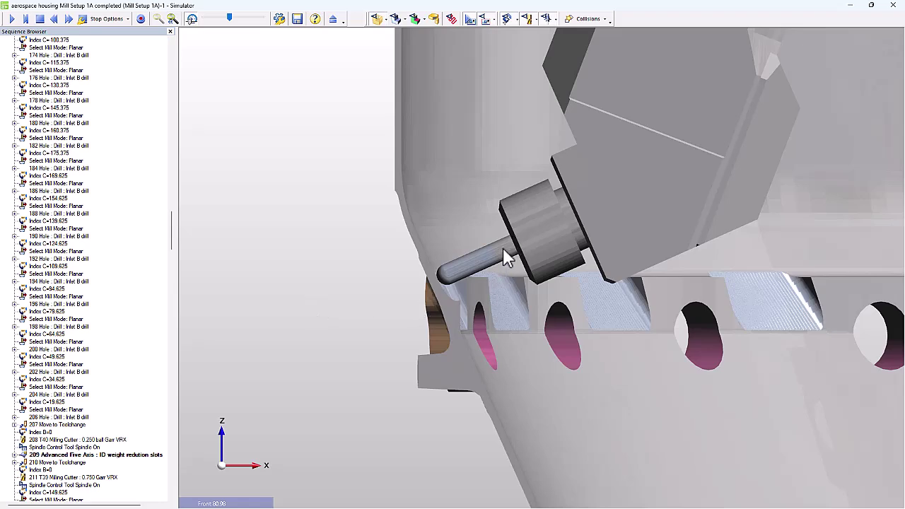
scroll(504, 251, down, 6)
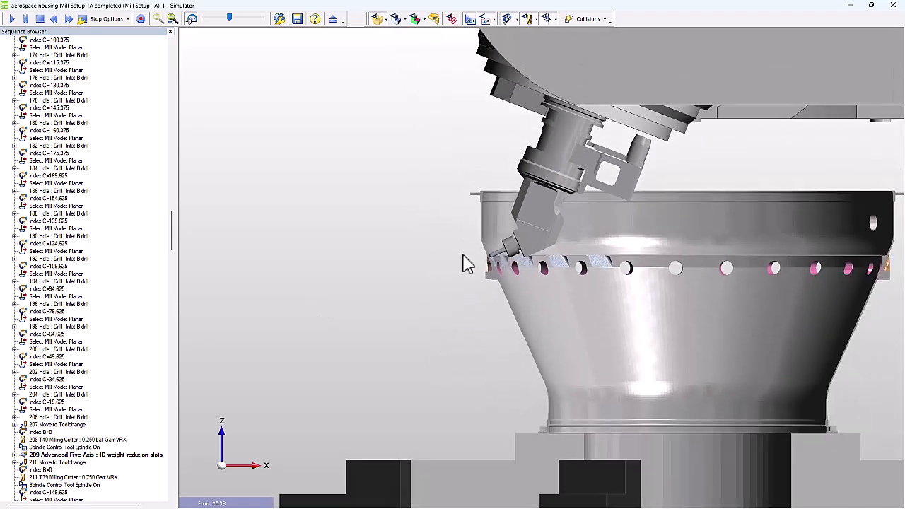
middle_drag(468, 264, 504, 268)
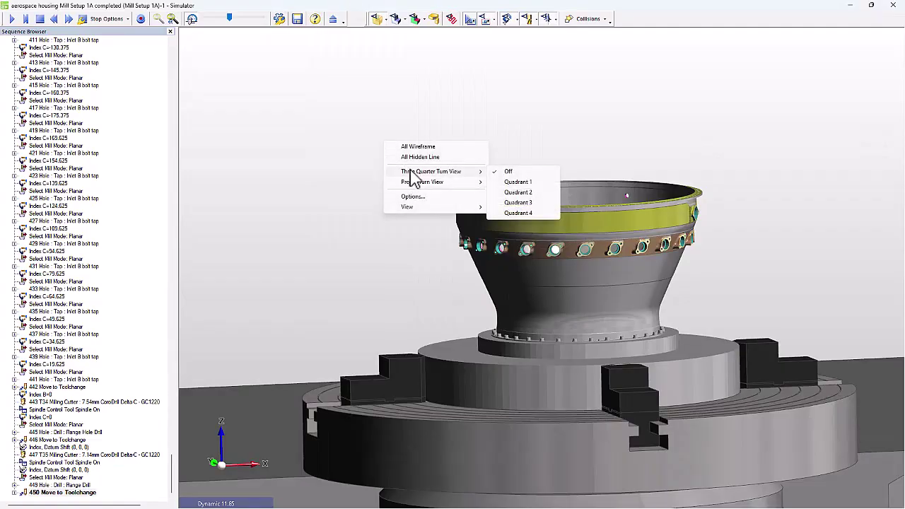
Cut a quadrant away, then apply a profile turn slice and zoom to inspect the inner-wall holes and slots.
click(516, 213)
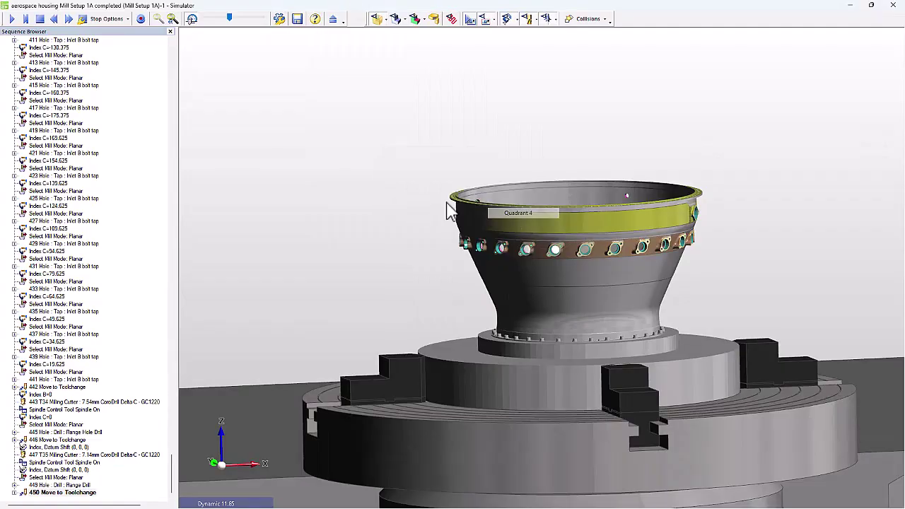
right_click(393, 201)
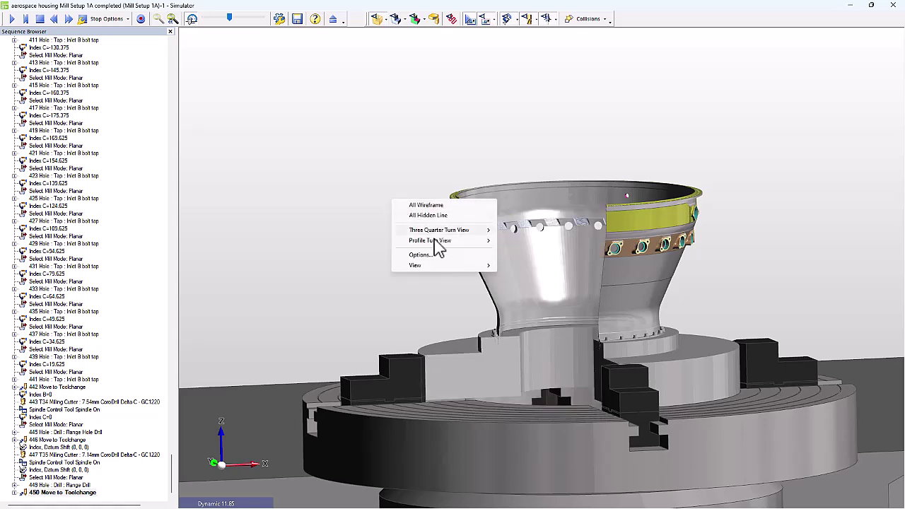
mouse_move(434, 242)
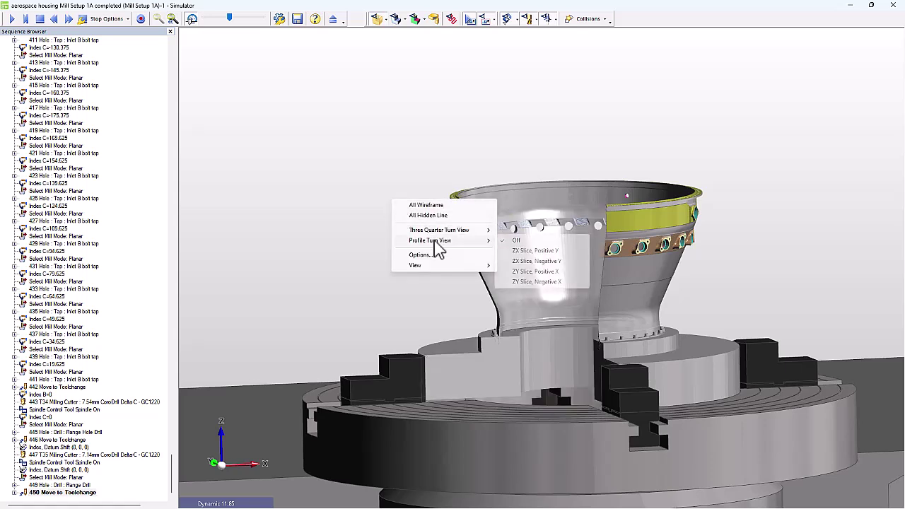
click(536, 261)
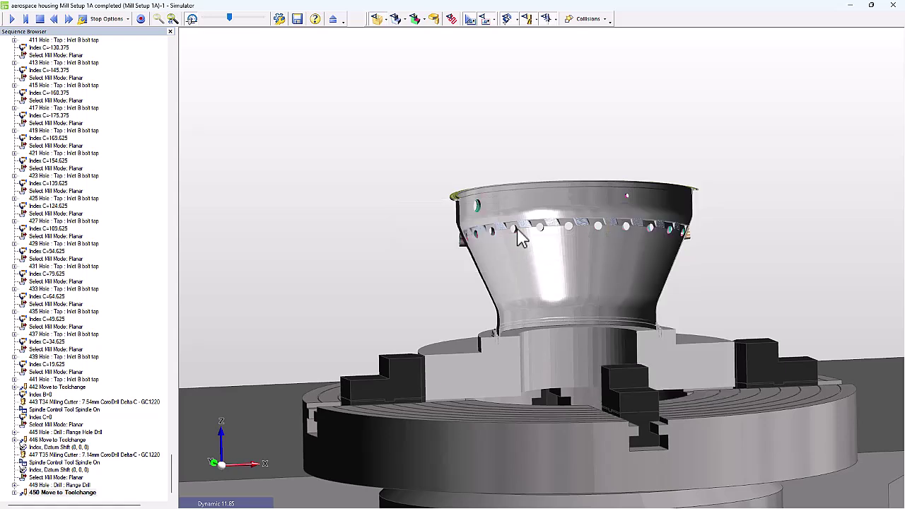
scroll(520, 237, up, 5)
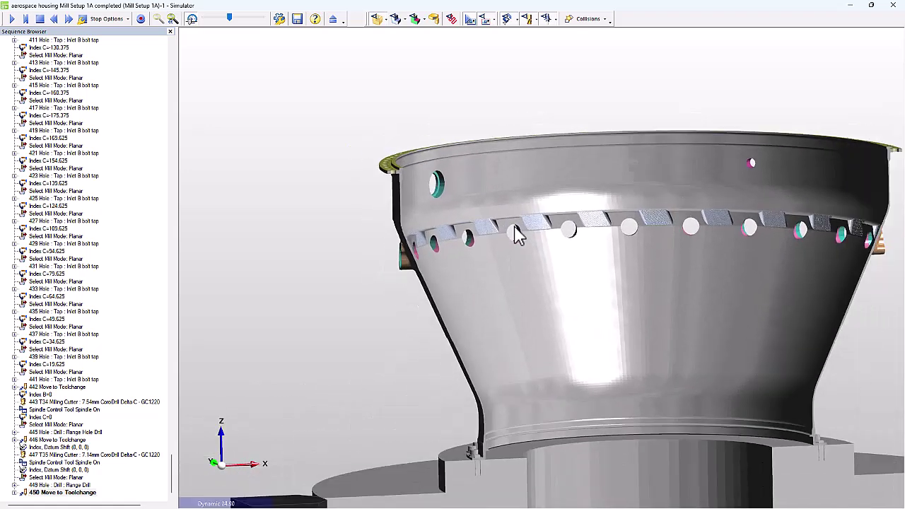
scroll(520, 237, down, 3)
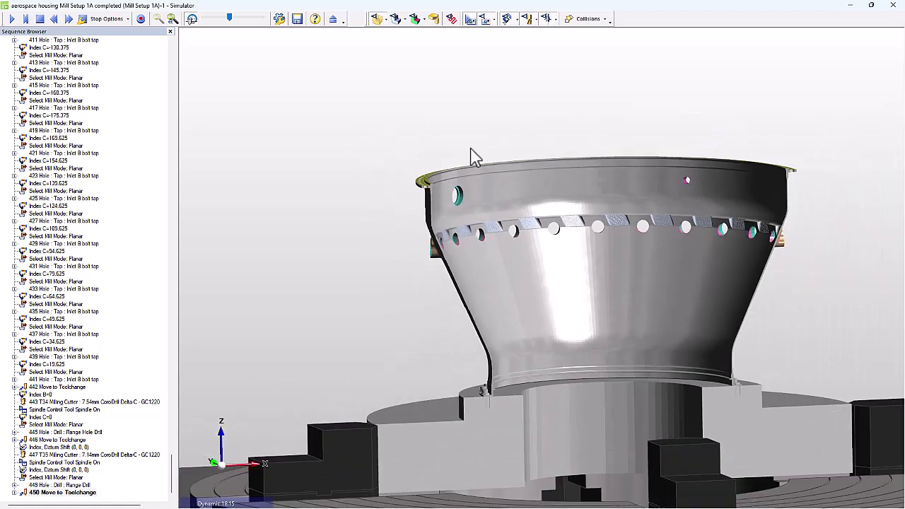
Run the completion comparison so the simulated housing displays shaded green against the finished part.
click(416, 20)
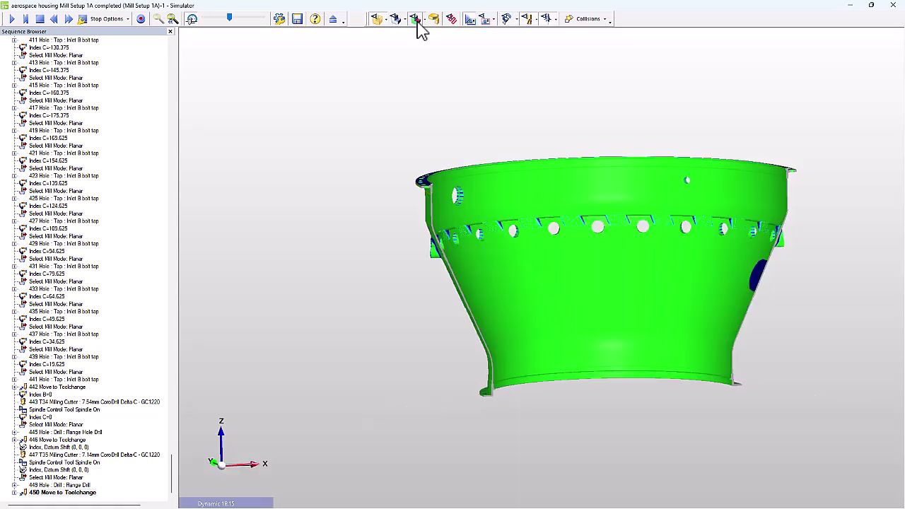